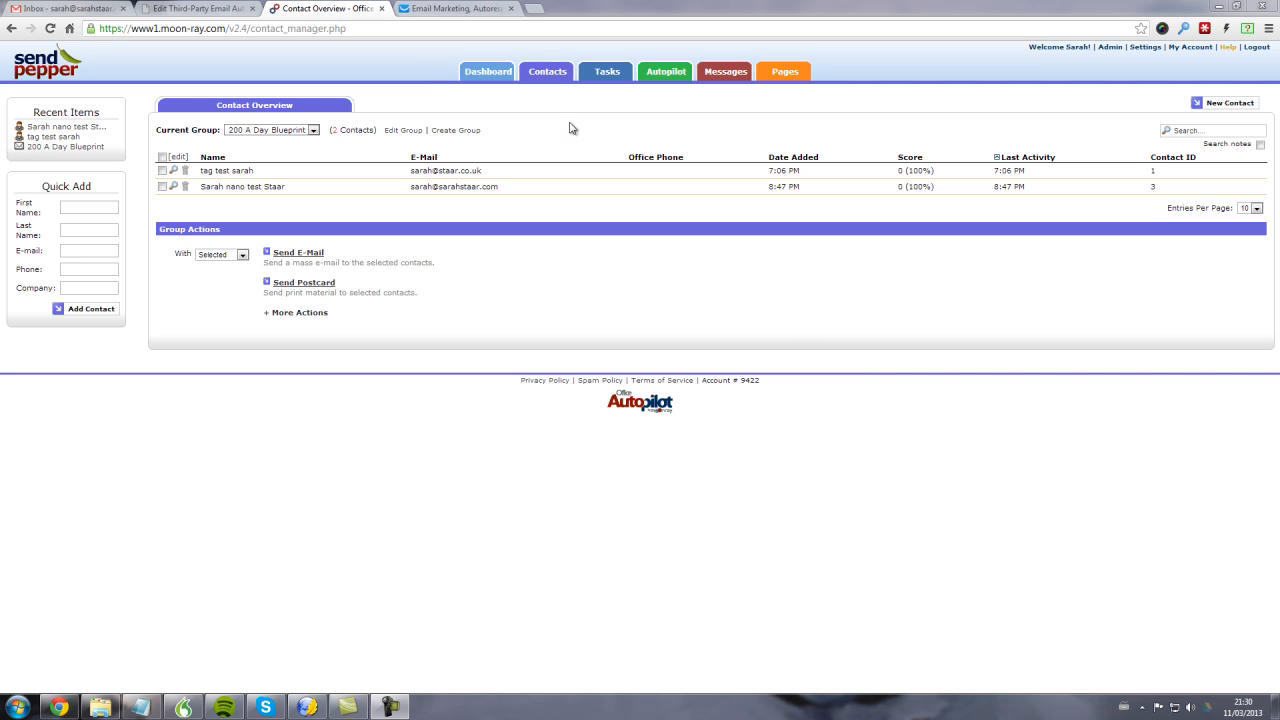
Switch to Nanacast and look over the third-party email autoresponder sync settings for 200 A Day Blueprint
{"action": "left_click", "coordinate": [185, 8]}
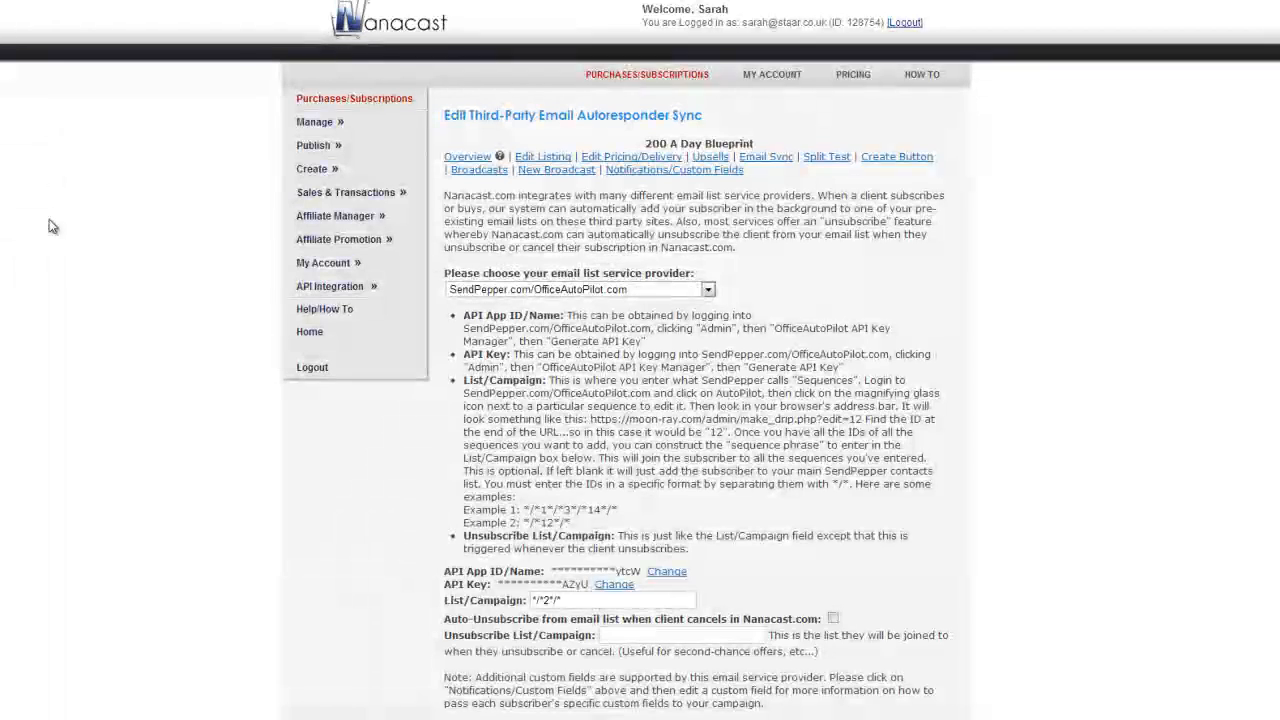
{"action": "scroll", "coordinate": [103, 283], "scroll_direction": "down", "scroll_amount": 2}
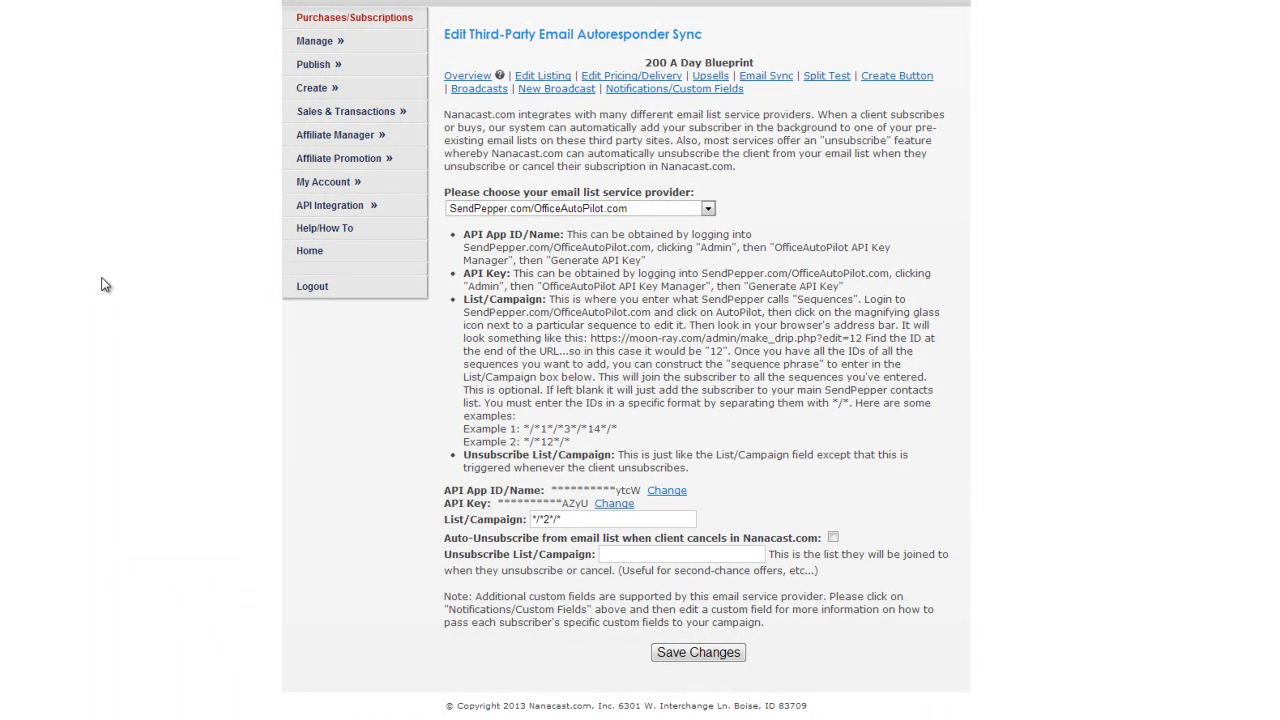
{"action": "scroll", "coordinate": [103, 285], "scroll_direction": "up", "scroll_amount": 2}
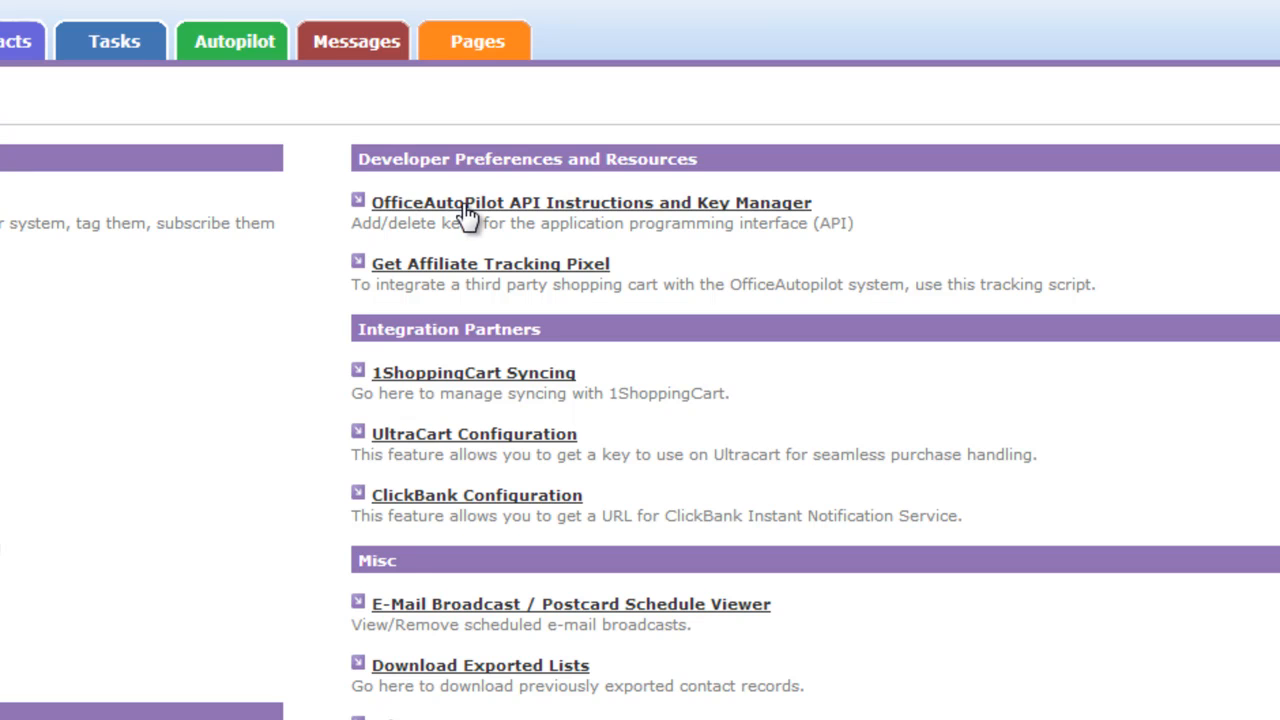
View the API App ID and API Key in SendPepper's OfficeAutoPilot API key manager, and return to the admin tools
{"action": "left_click", "coordinate": [598, 208]}
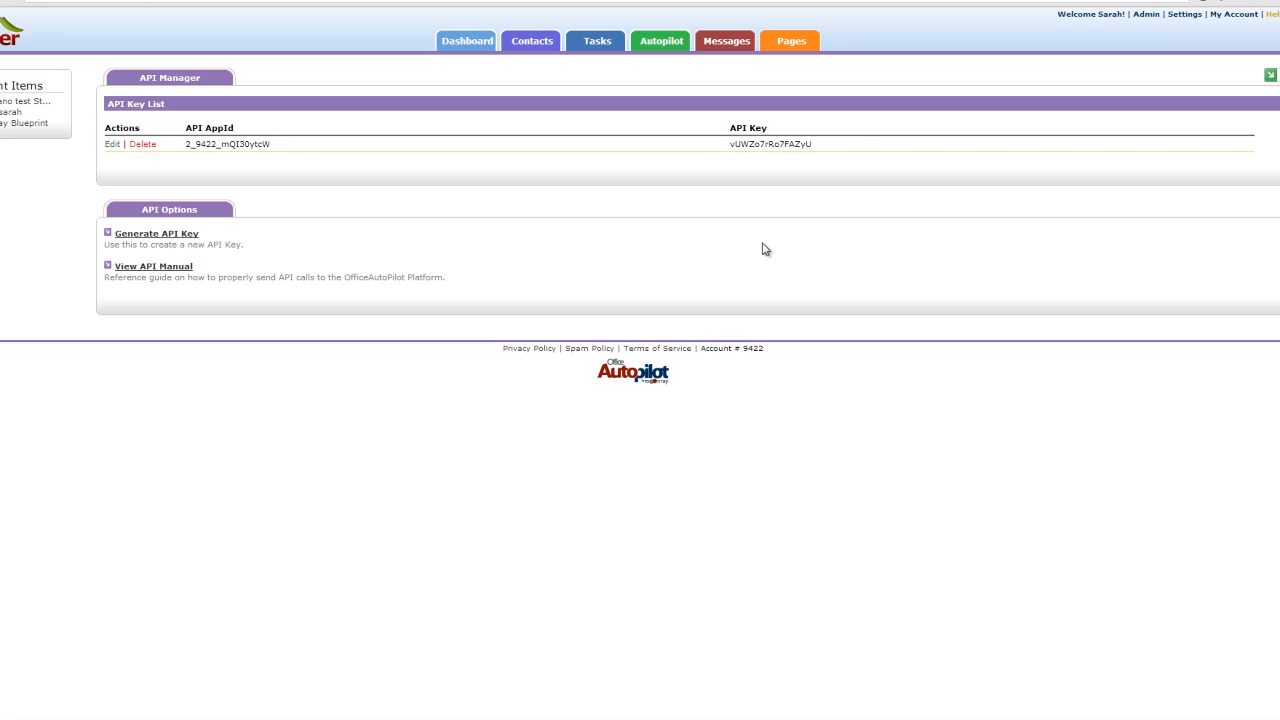
{"action": "key", "text": "alt+Left"}
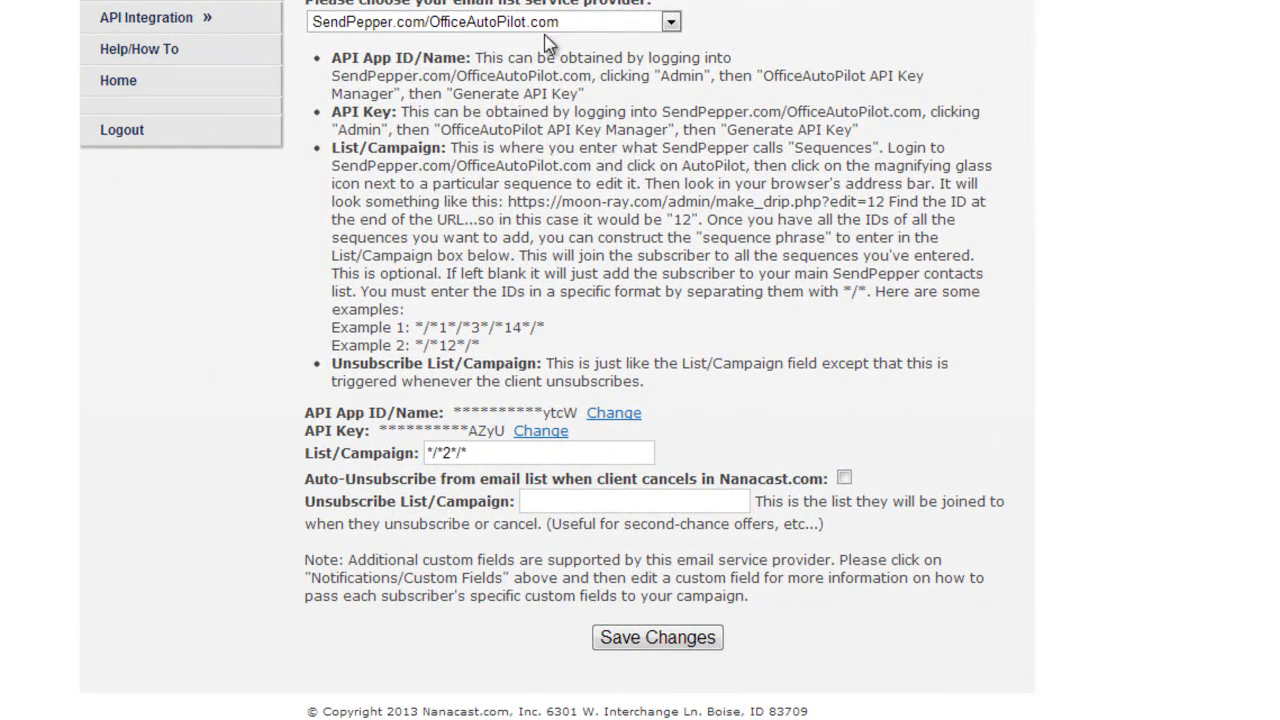
Examine the email provider choices, the API credential fields and the List/Campaign instructions on Nanacast's autoresponder sync page
{"action": "left_click", "coordinate": [518, 30]}
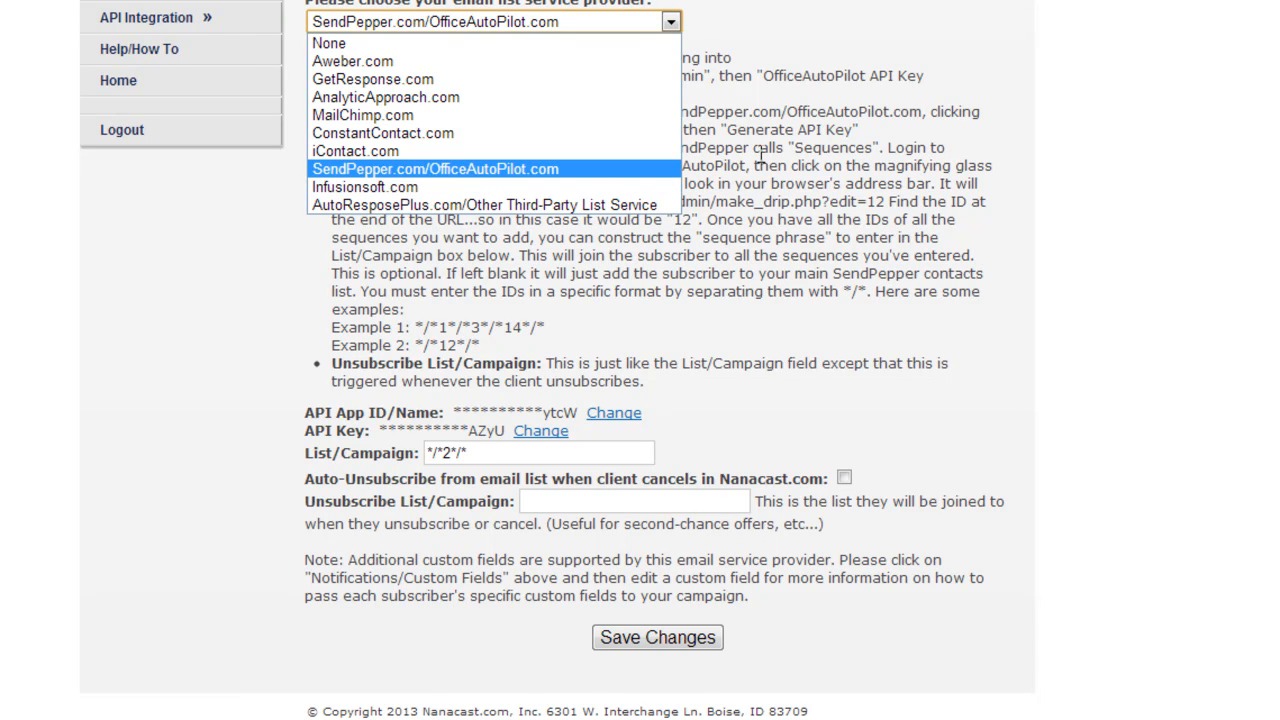
{"action": "left_click", "coordinate": [762, 152]}
{"action": "scroll", "coordinate": [737, 148], "scroll_direction": "down", "scroll_amount": 1}
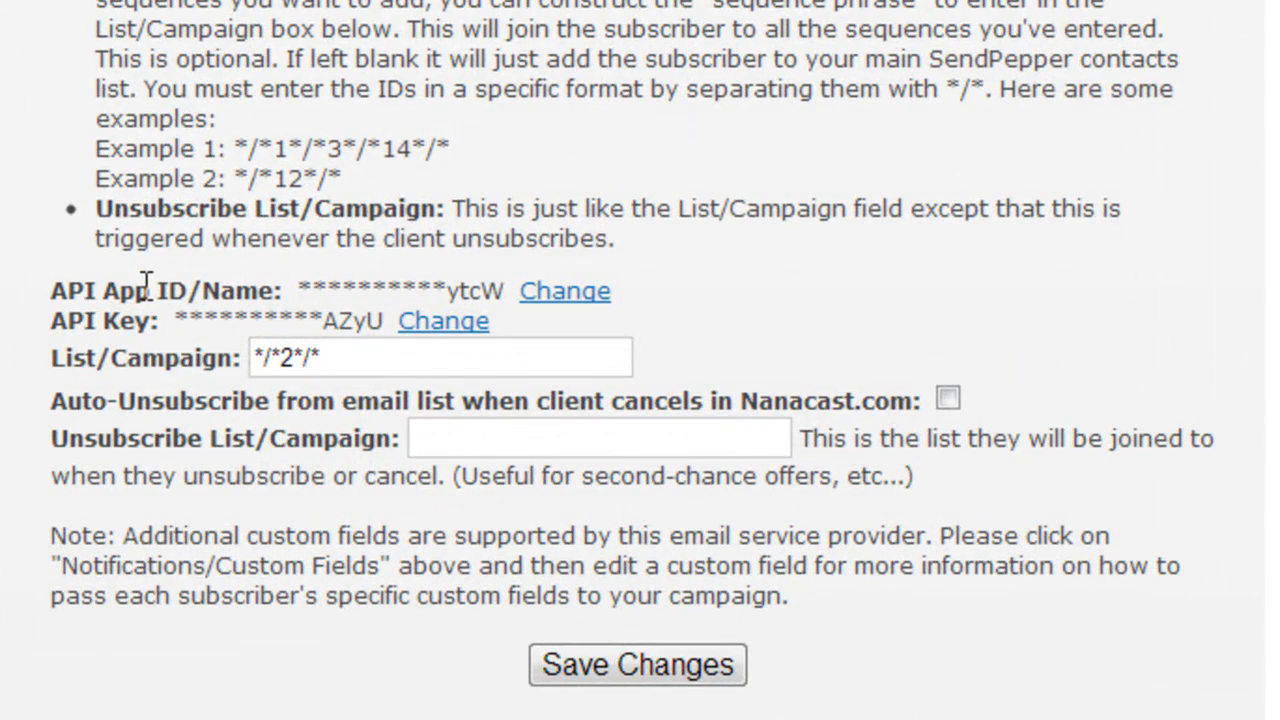
{"action": "scroll", "coordinate": [105, 410], "scroll_direction": "up", "scroll_amount": 2}
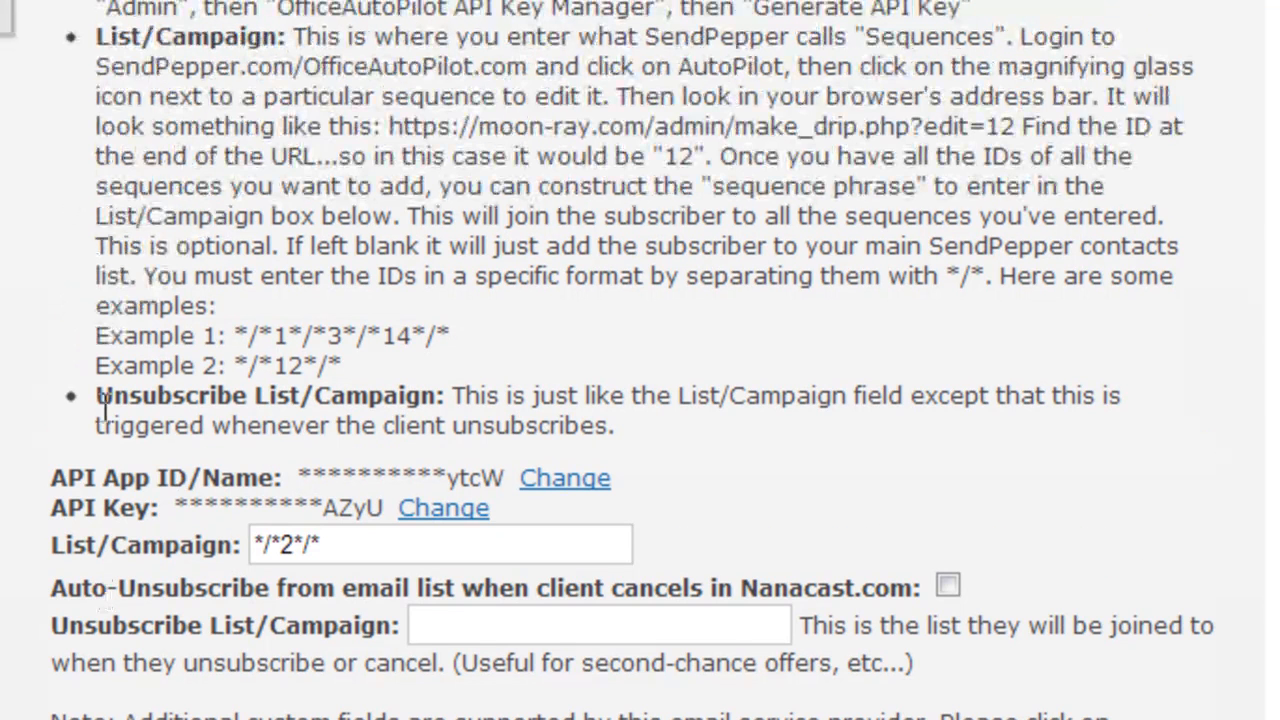
{"action": "scroll", "coordinate": [5, 360], "scroll_direction": "down", "scroll_amount": 2}
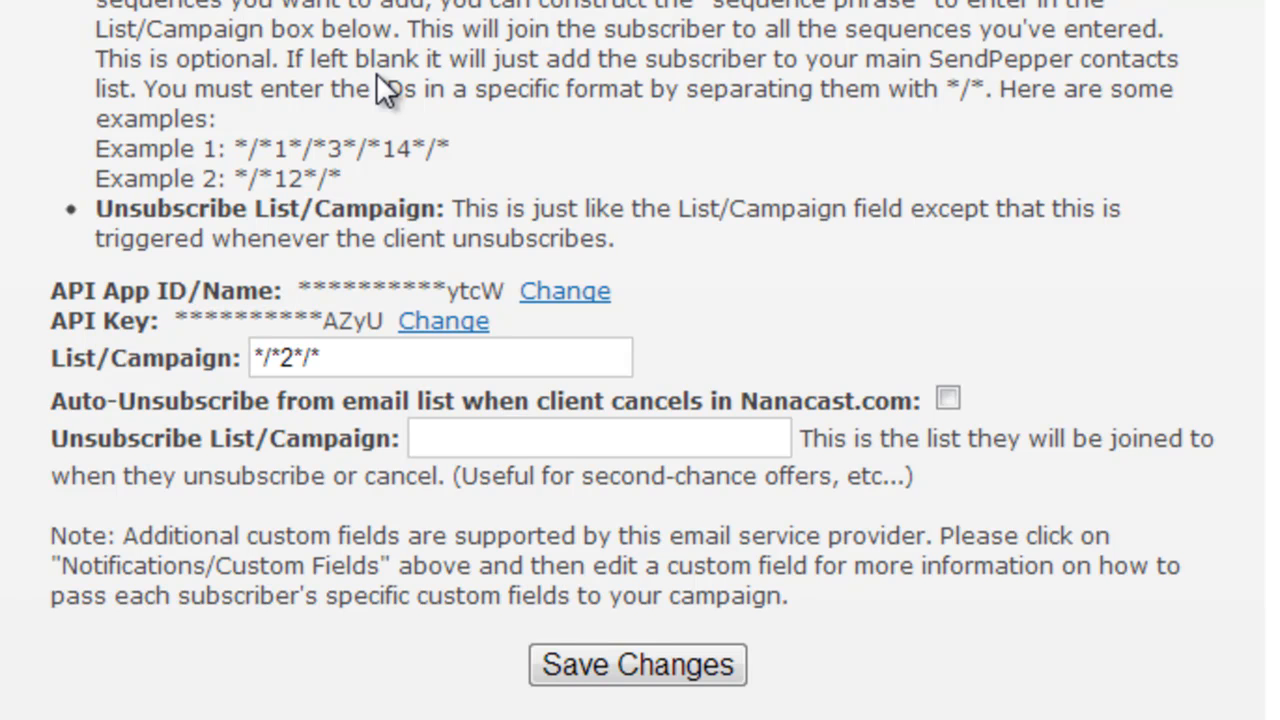
{"action": "scroll", "coordinate": [383, 90], "scroll_direction": "up", "scroll_amount": 3}
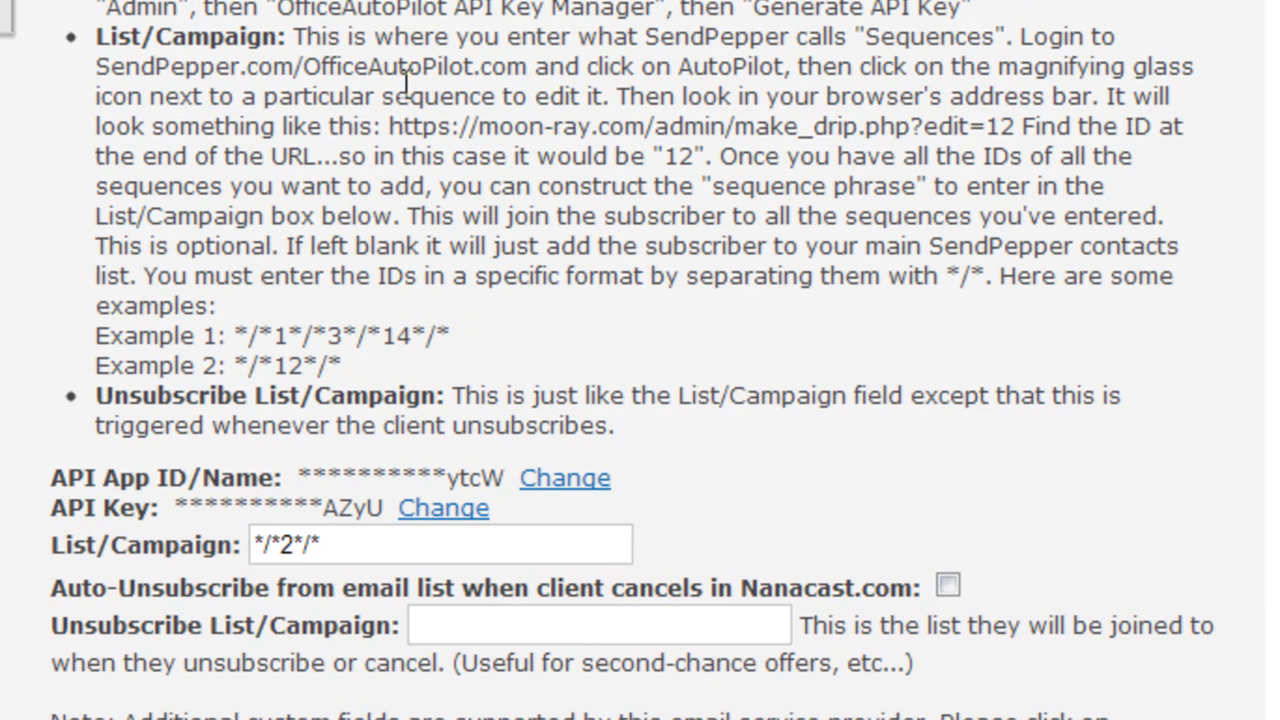
{"action": "scroll", "coordinate": [366, 277], "scroll_direction": "down", "scroll_amount": 3}
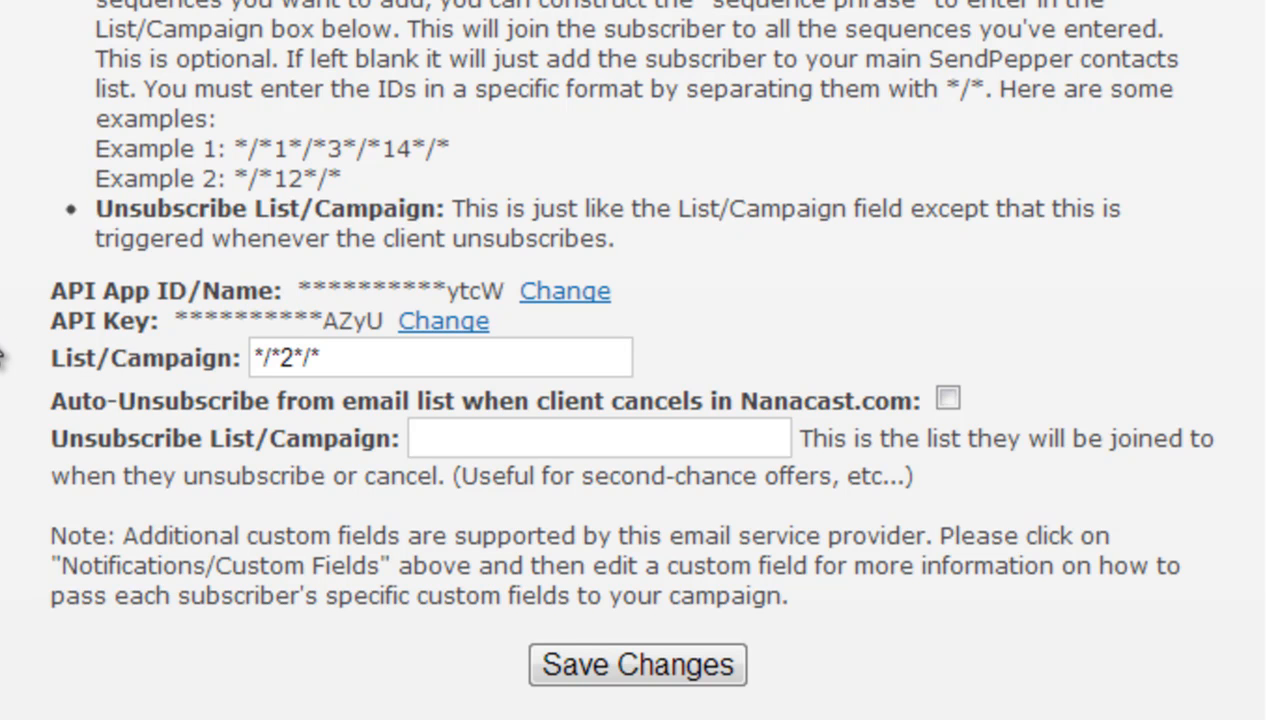
{"action": "scroll", "coordinate": [2, 357], "scroll_direction": "up", "scroll_amount": 3}
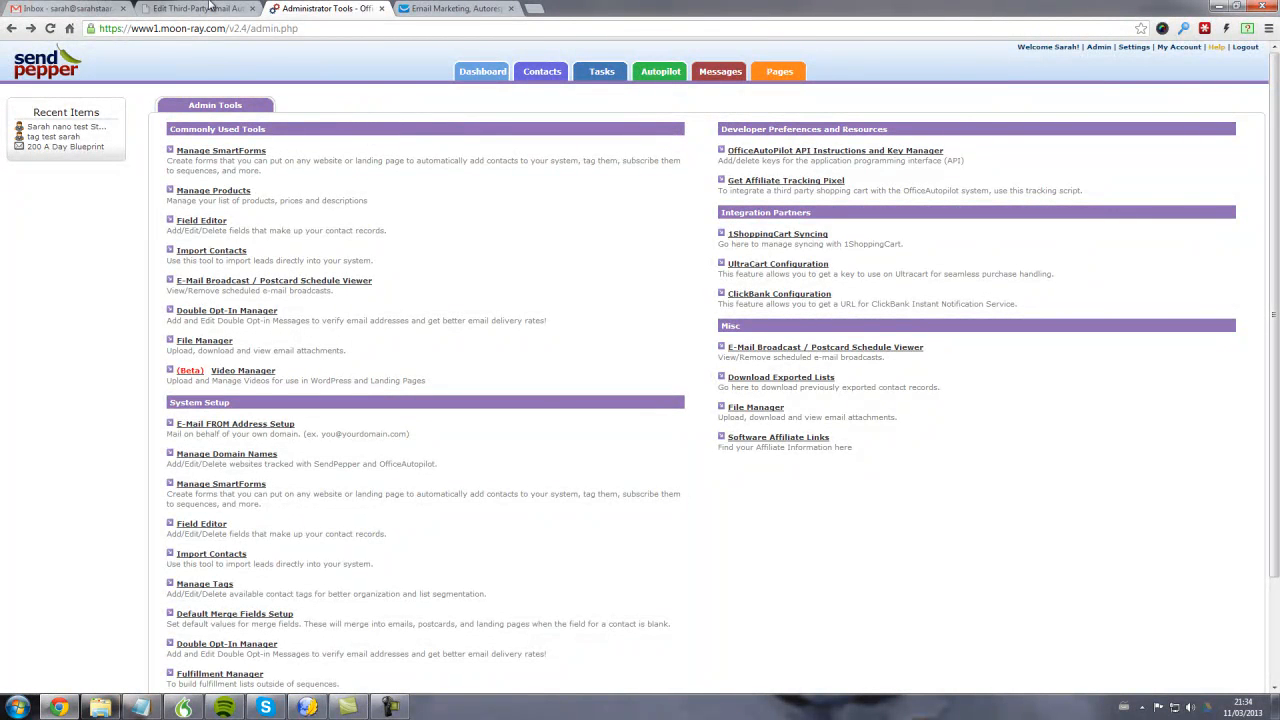
Switch to the Nanacast sync page and inspect the List/Campaign entry
{"action": "left_click", "coordinate": [215, 9]}
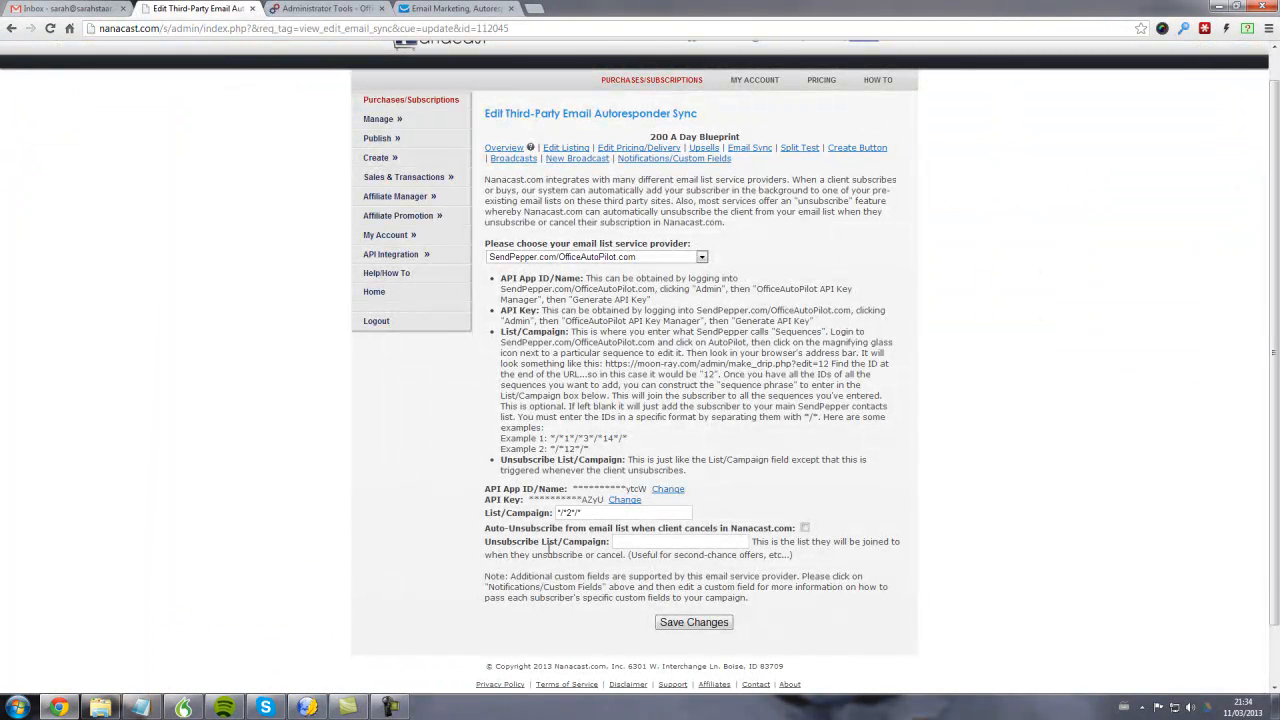
{"action": "left_click_drag", "start_coordinate": [506, 513], "coordinate": [556, 513]}
{"action": "left_click", "coordinate": [556, 515]}
Switch to SendPepper and open the 200 A Day Blueprint step sequence from the Autopilot sequences for editing
{"action": "left_click", "coordinate": [305, 8]}
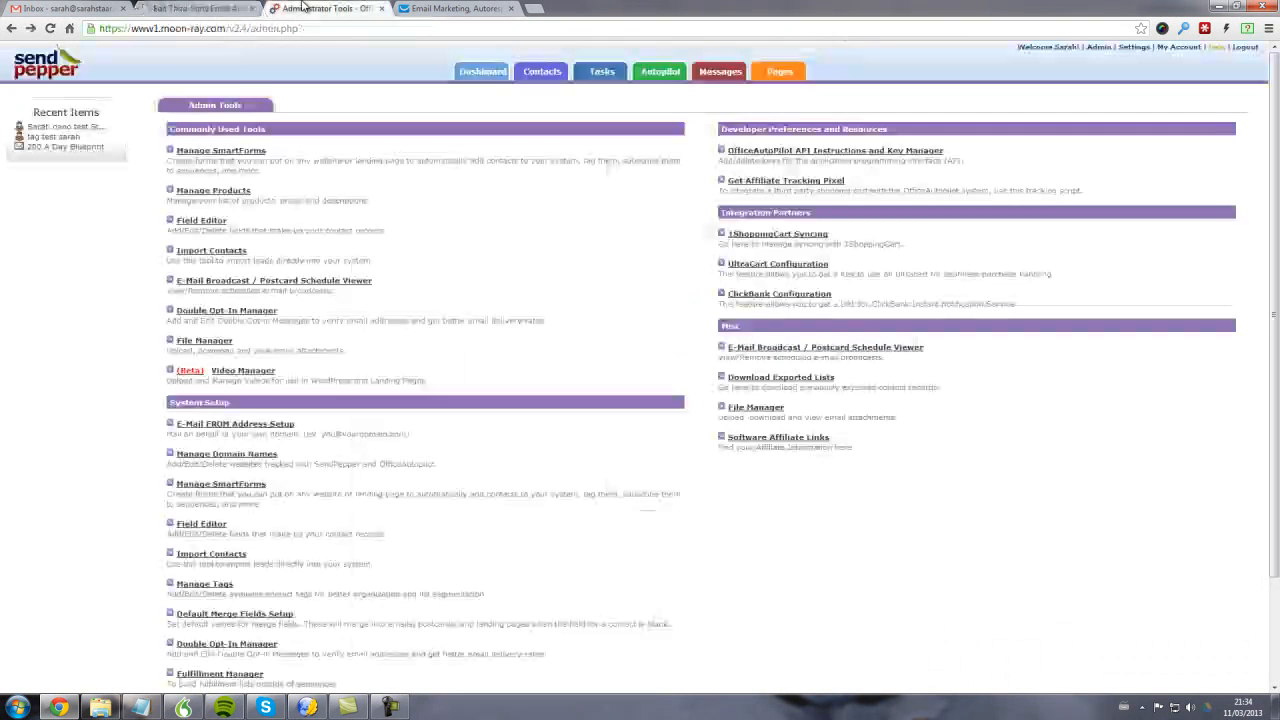
{"action": "left_click", "coordinate": [660, 73]}
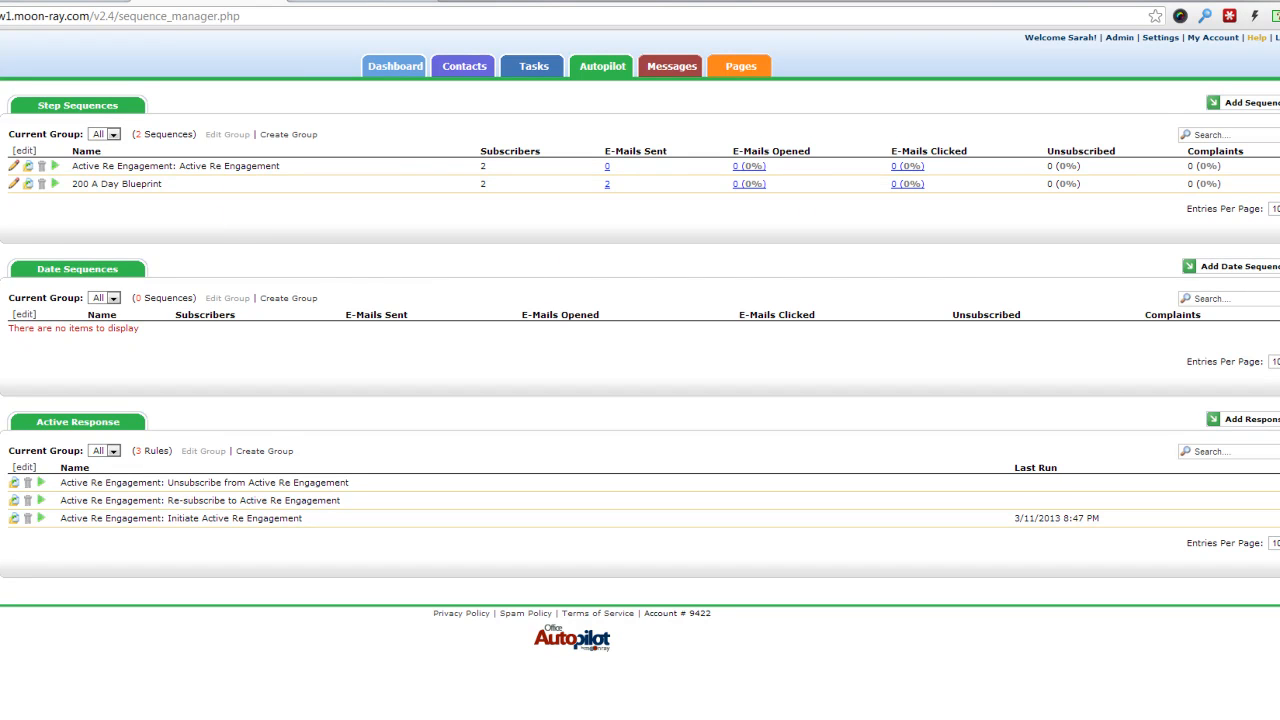
{"action": "left_click", "coordinate": [12, 188]}
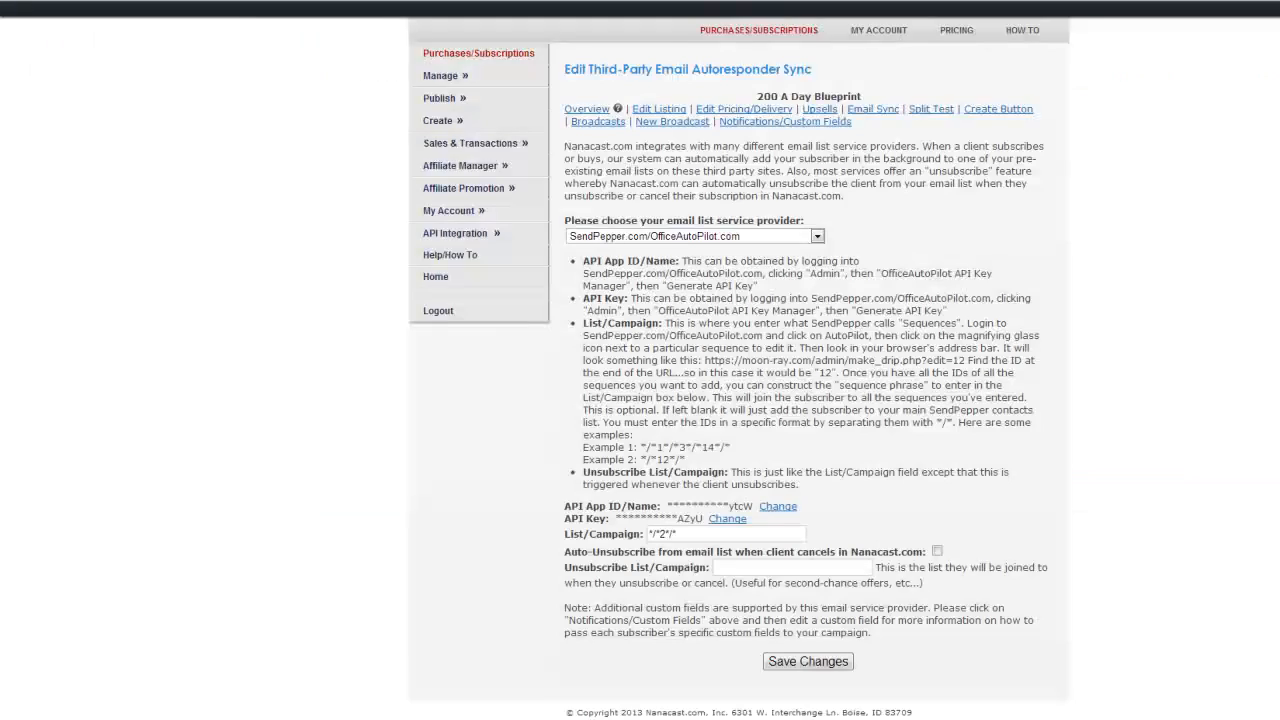
Reopen the 200 A Day Blueprint sequence and compare the ID ending its web address with Nanacast's List/Campaign entry
{"action": "scroll", "coordinate": [770, 365], "scroll_direction": "down", "scroll_amount": 2}
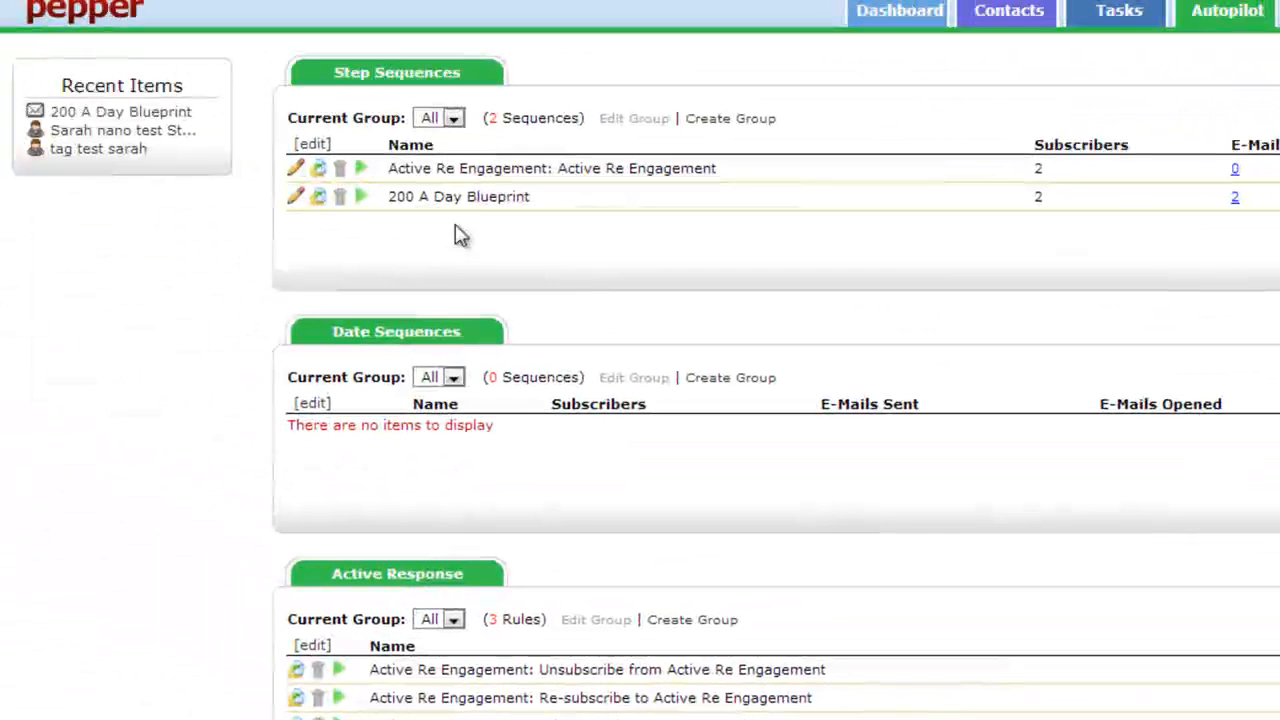
{"action": "left_click", "coordinate": [294, 200]}
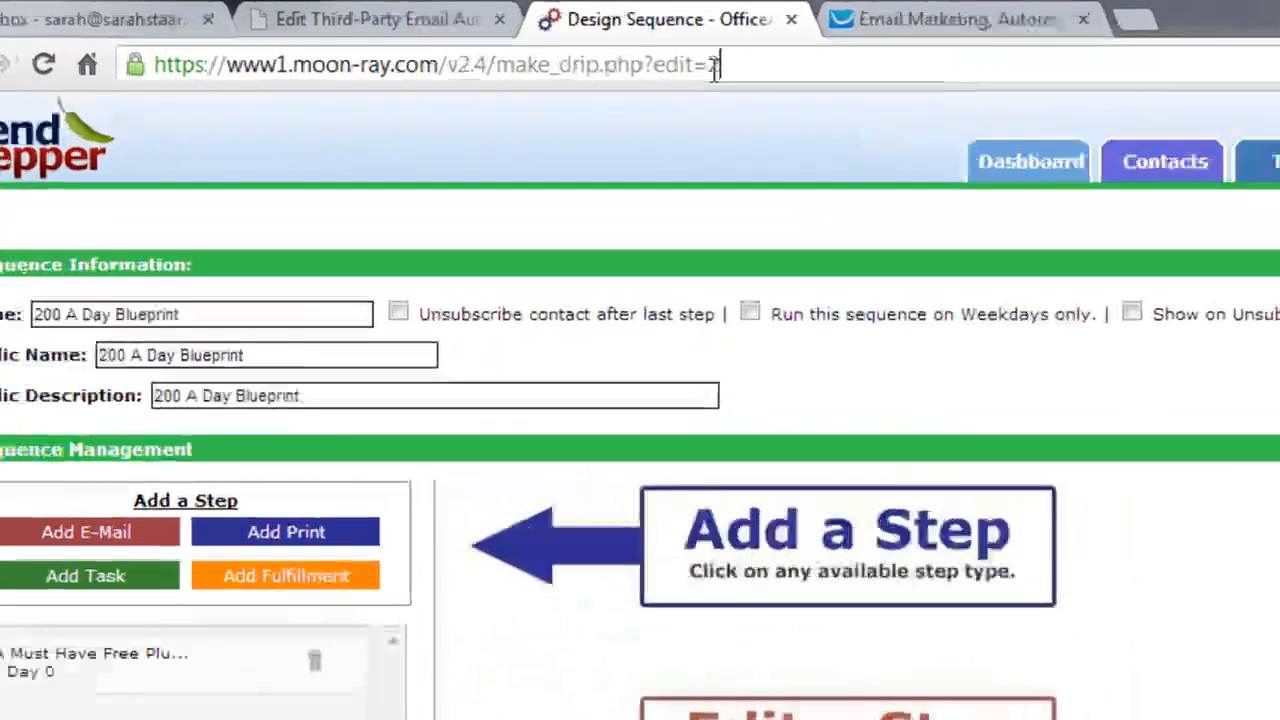
{"action": "double_click", "coordinate": [714, 64]}
{"action": "left_click", "coordinate": [725, 68]}
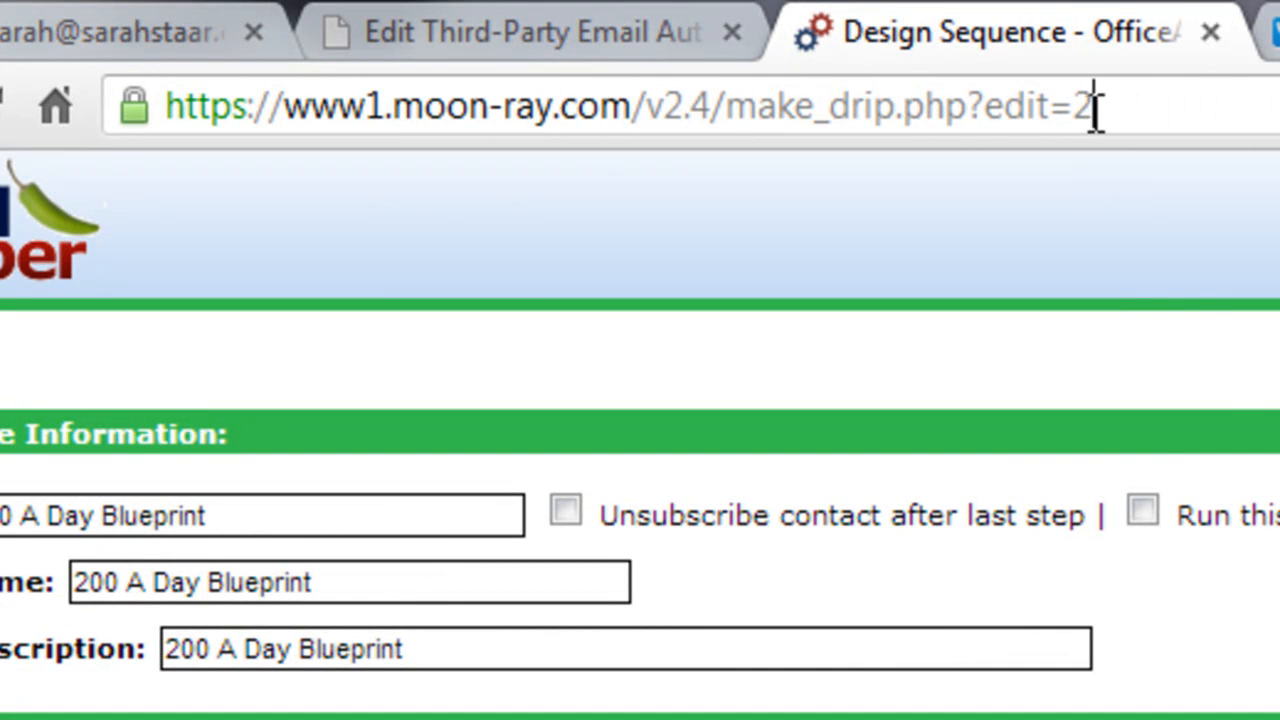
{"action": "left_click", "coordinate": [600, 28]}
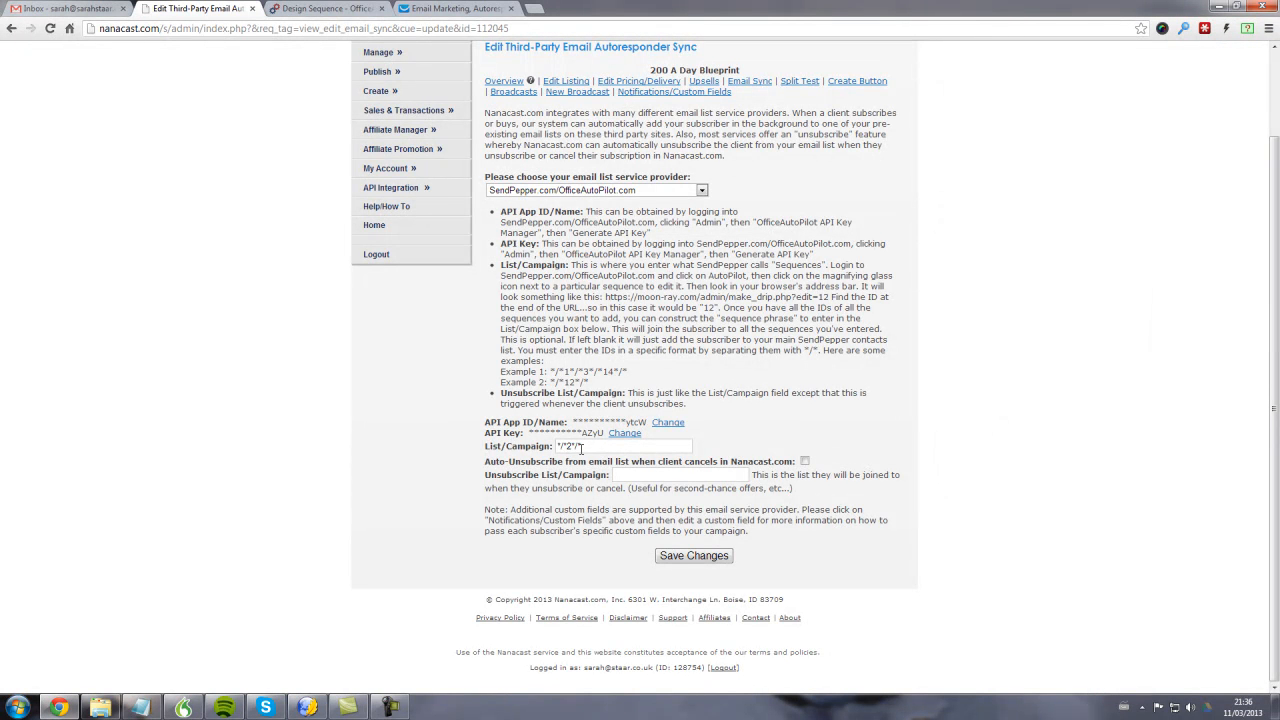
Switch to SendPepper and view the Autopilot sequence list and the contact overview
{"action": "left_click", "coordinate": [328, 8]}
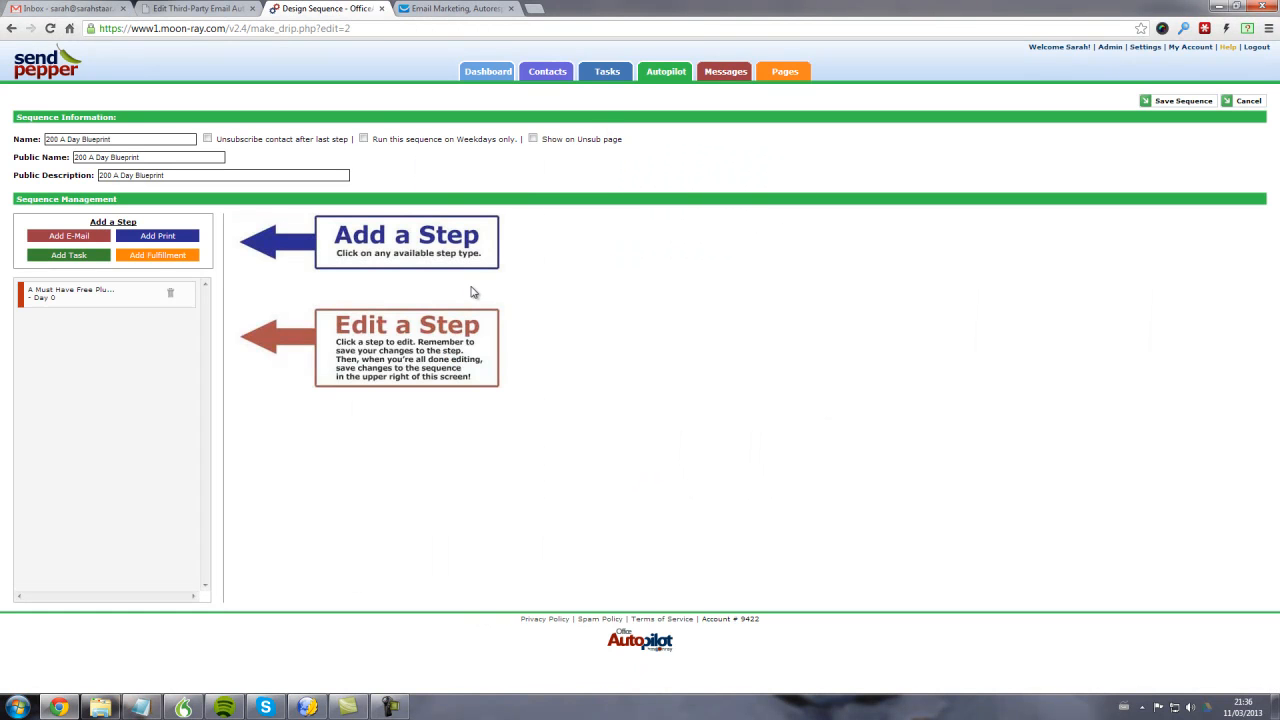
{"action": "left_click", "coordinate": [661, 75]}
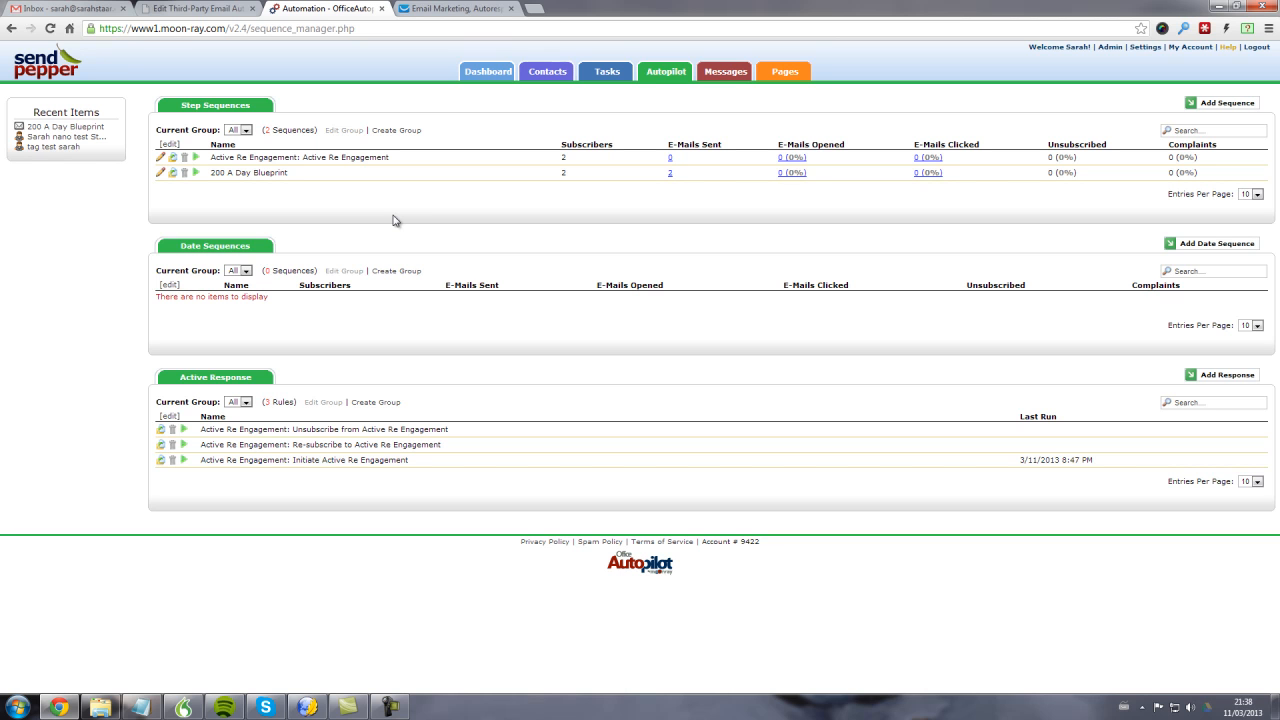
{"action": "left_click", "coordinate": [547, 72]}
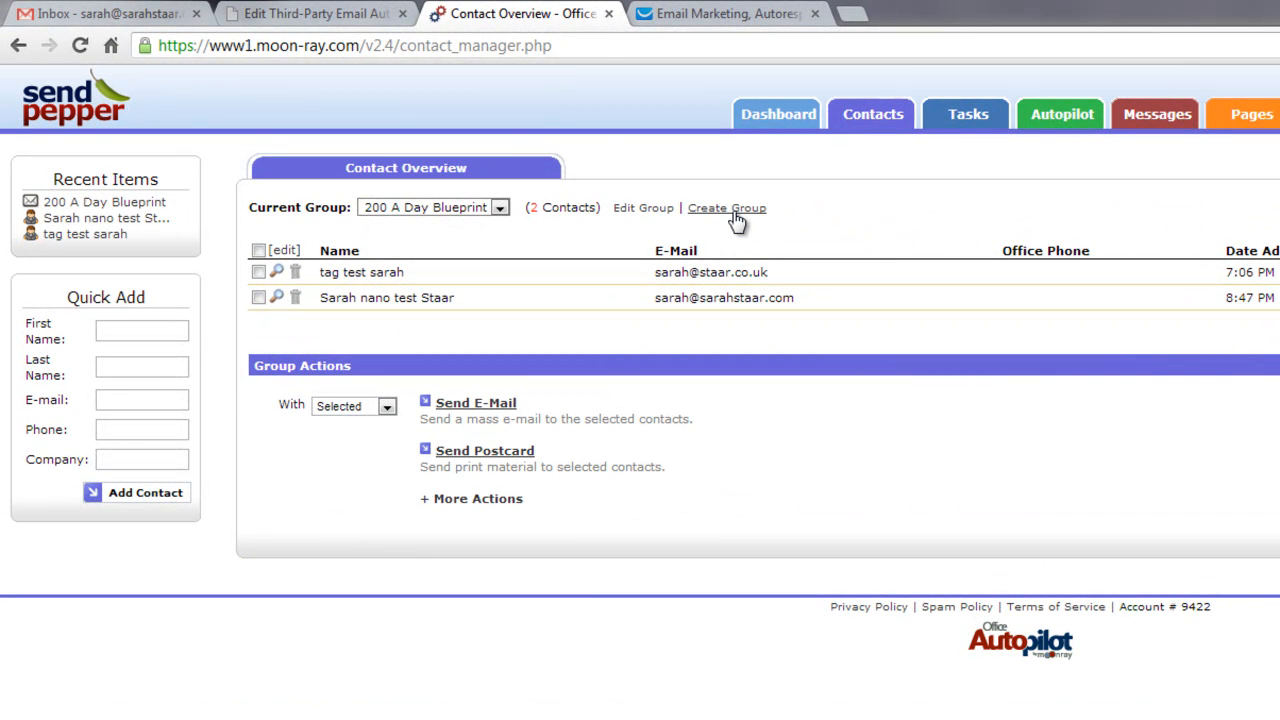
Start creating a contact group and allow other staff members to use it
{"action": "left_click", "coordinate": [734, 214]}
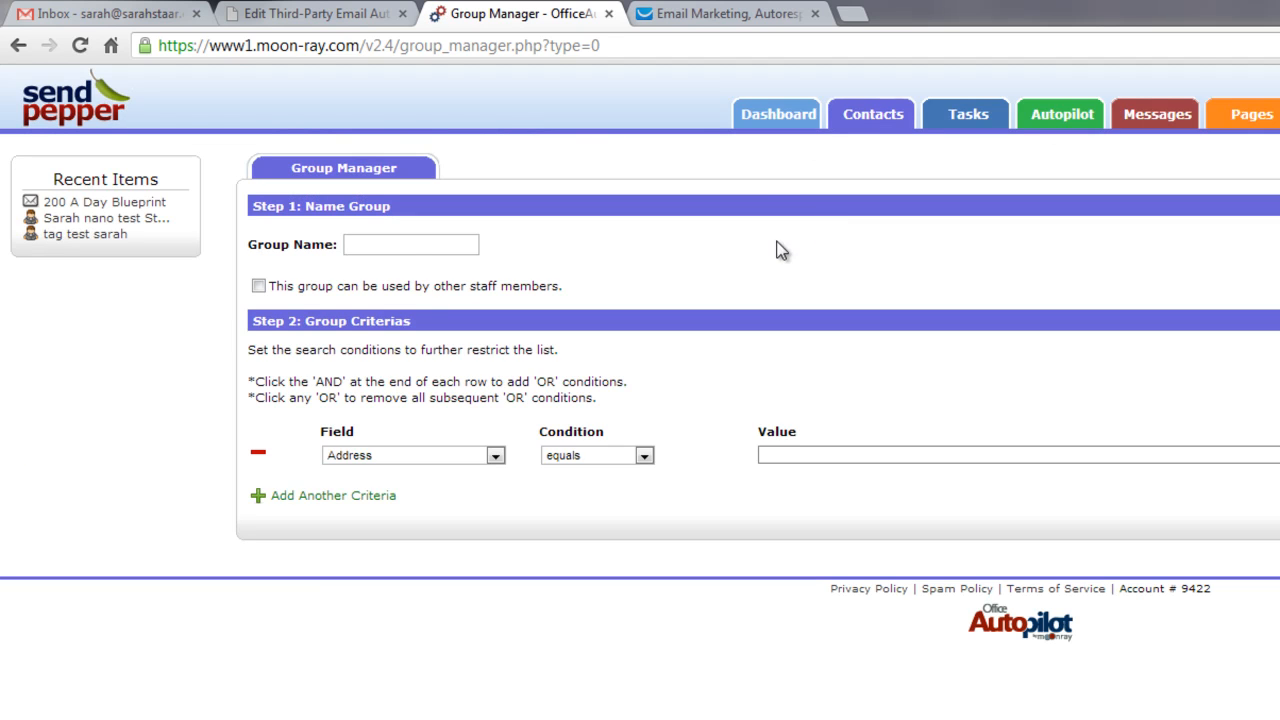
{"action": "left_click", "coordinate": [424, 246]}
{"action": "left_click", "coordinate": [567, 237]}
{"action": "left_click", "coordinate": [404, 244]}
{"action": "left_click", "coordinate": [259, 290]}
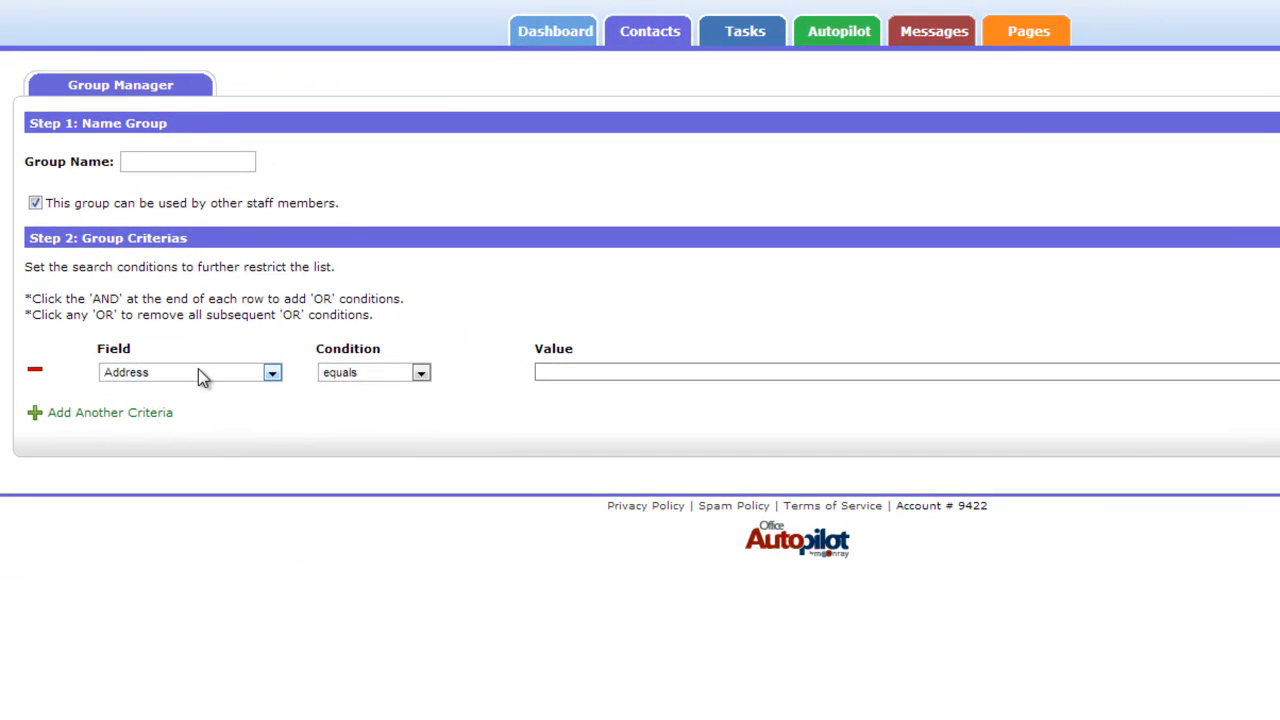
Set the new group's criterion to Sequences contains 200 A Day Blueprint, and leave the group manager without saving
{"action": "left_click", "coordinate": [247, 374]}
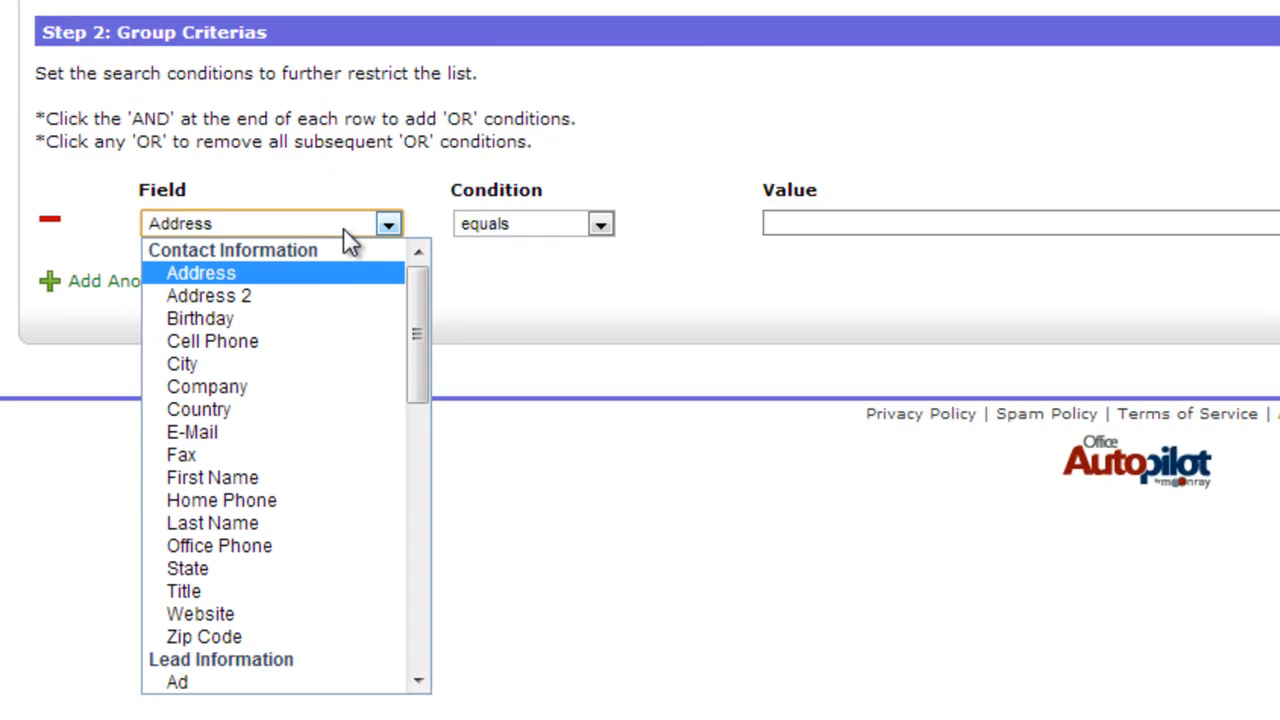
{"action": "left_click_drag", "start_coordinate": [424, 293], "coordinate": [418, 371]}
{"action": "left_click_drag", "start_coordinate": [542, 266], "coordinate": [546, 343]}
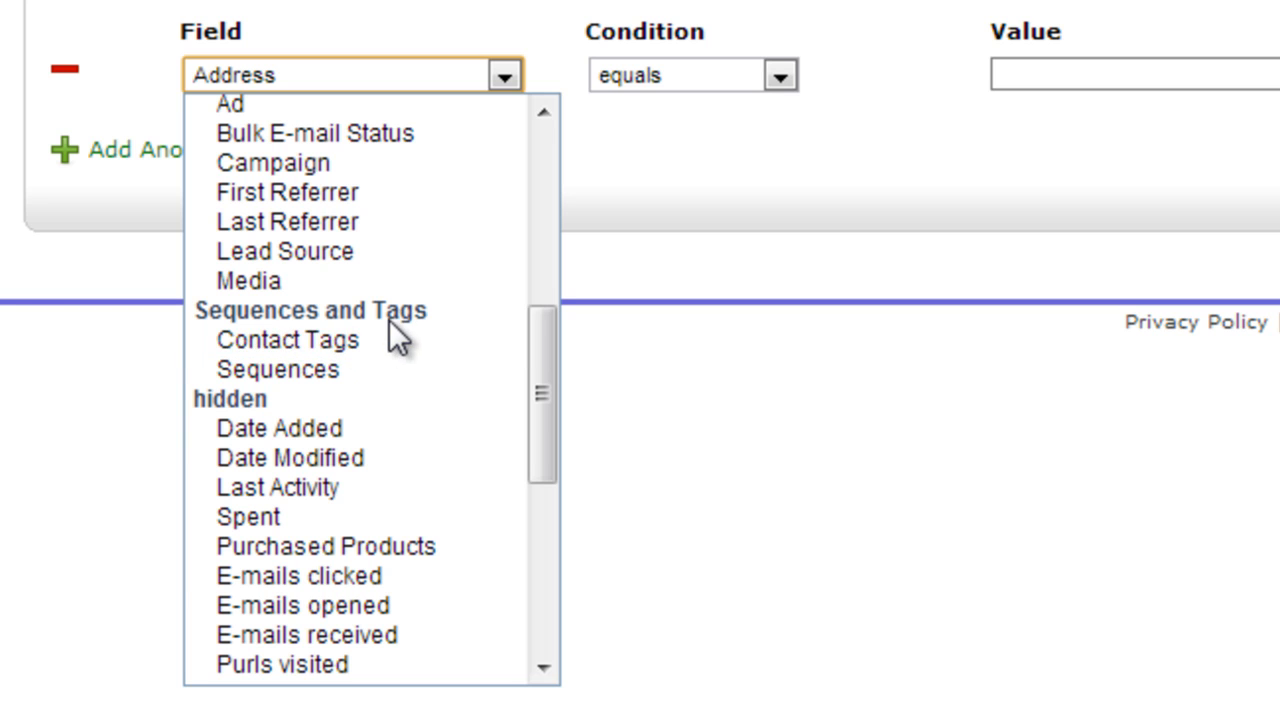
{"action": "left_click", "coordinate": [318, 372]}
{"action": "left_click", "coordinate": [710, 78]}
{"action": "left_click", "coordinate": [840, 99]}
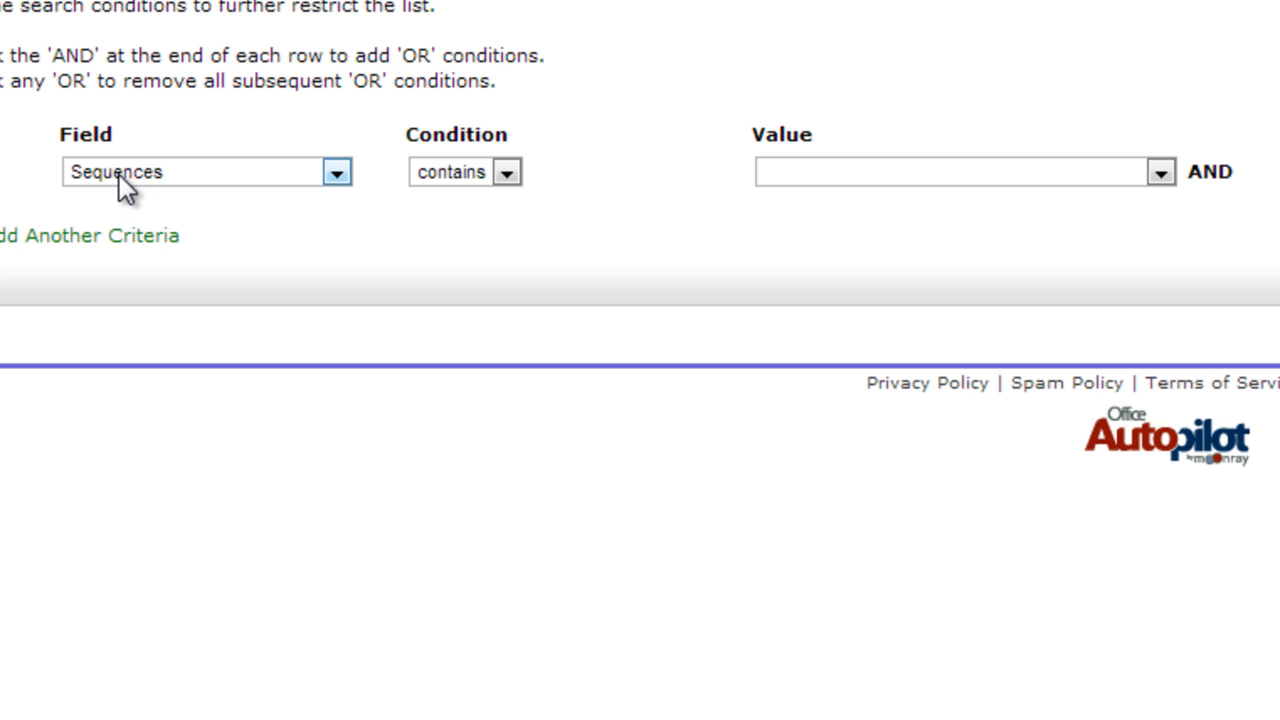
{"action": "left_click", "coordinate": [882, 172]}
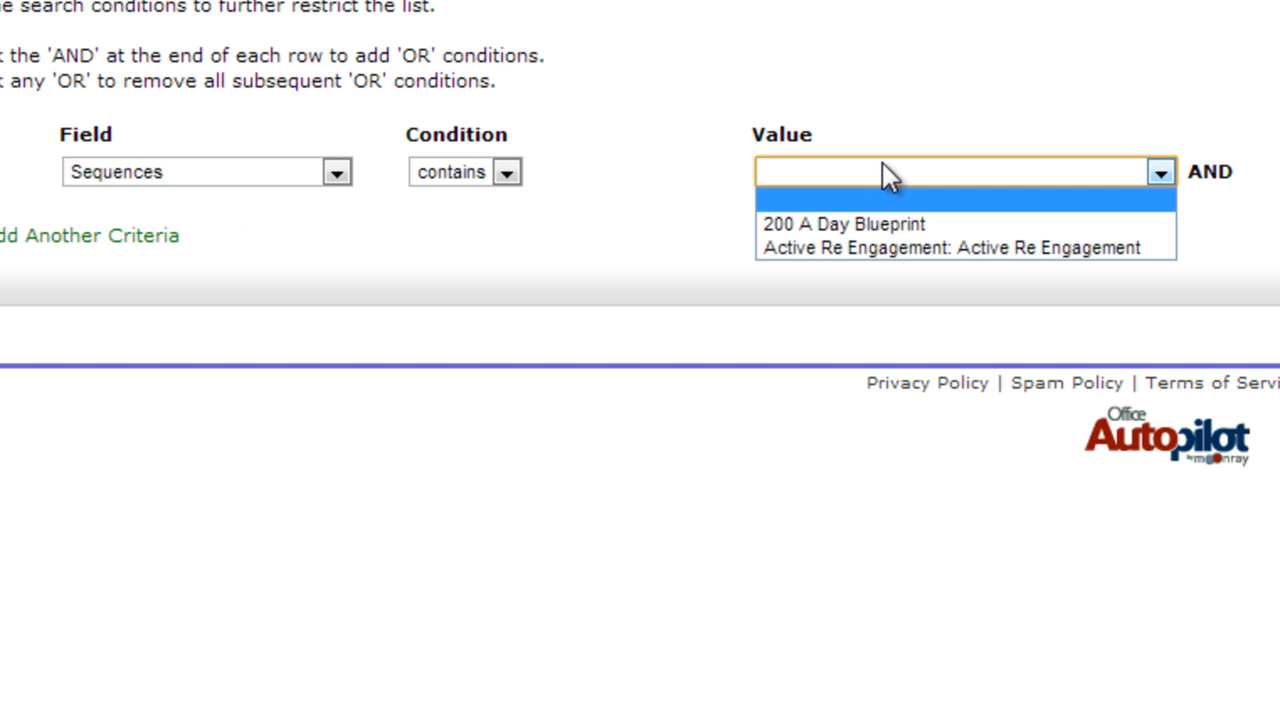
{"action": "left_click", "coordinate": [862, 226]}
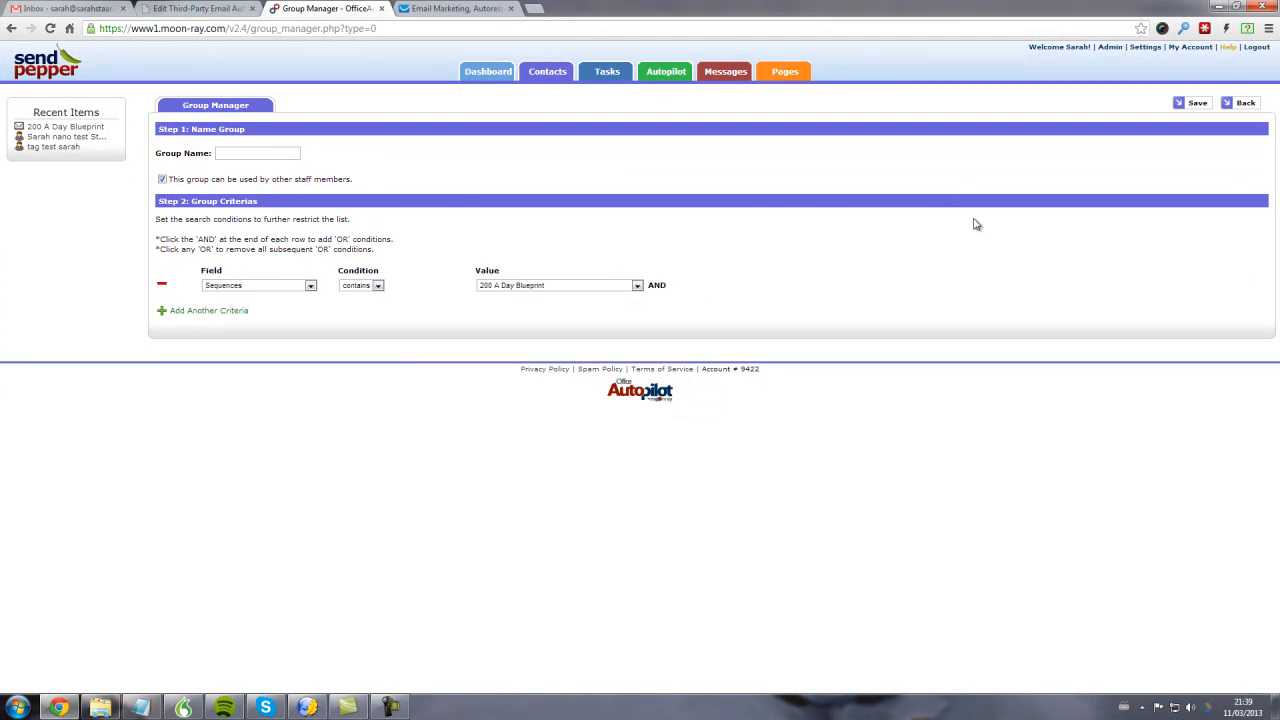
{"action": "left_click", "coordinate": [1247, 106]}
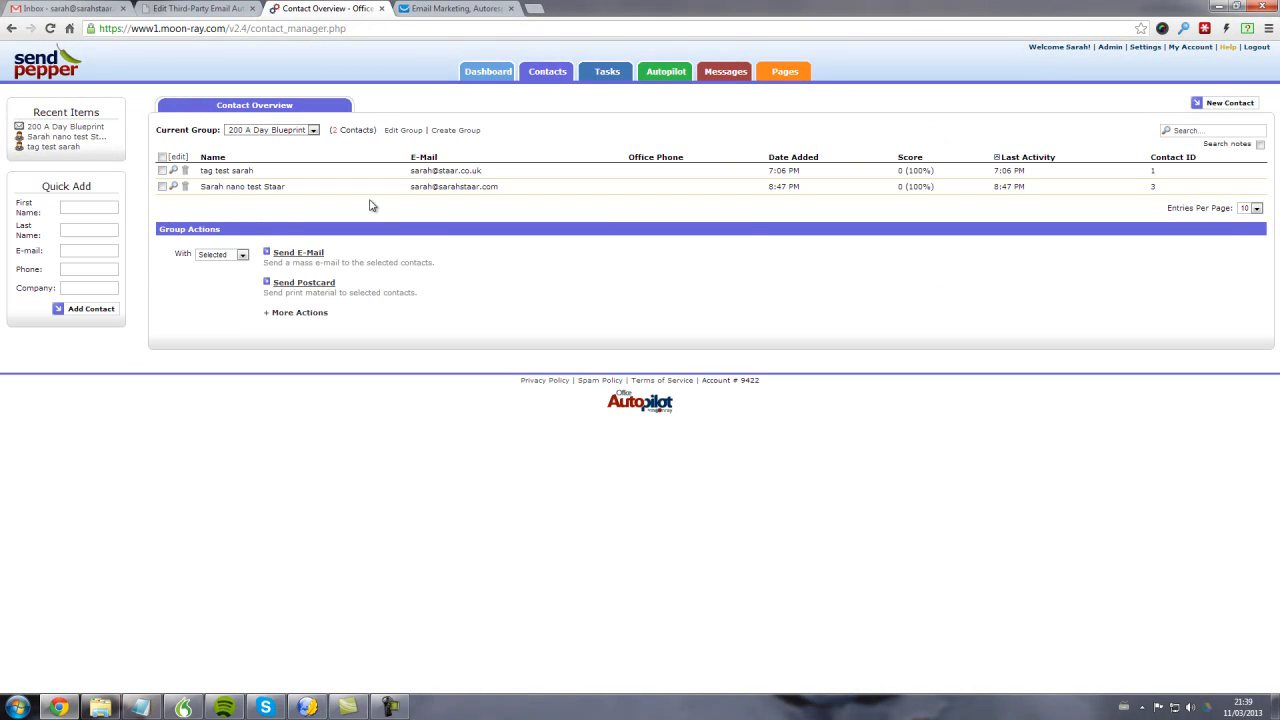
Check the available contact groups and keep the contact overview on the 200 A Day Blueprint group
{"action": "left_click", "coordinate": [278, 131]}
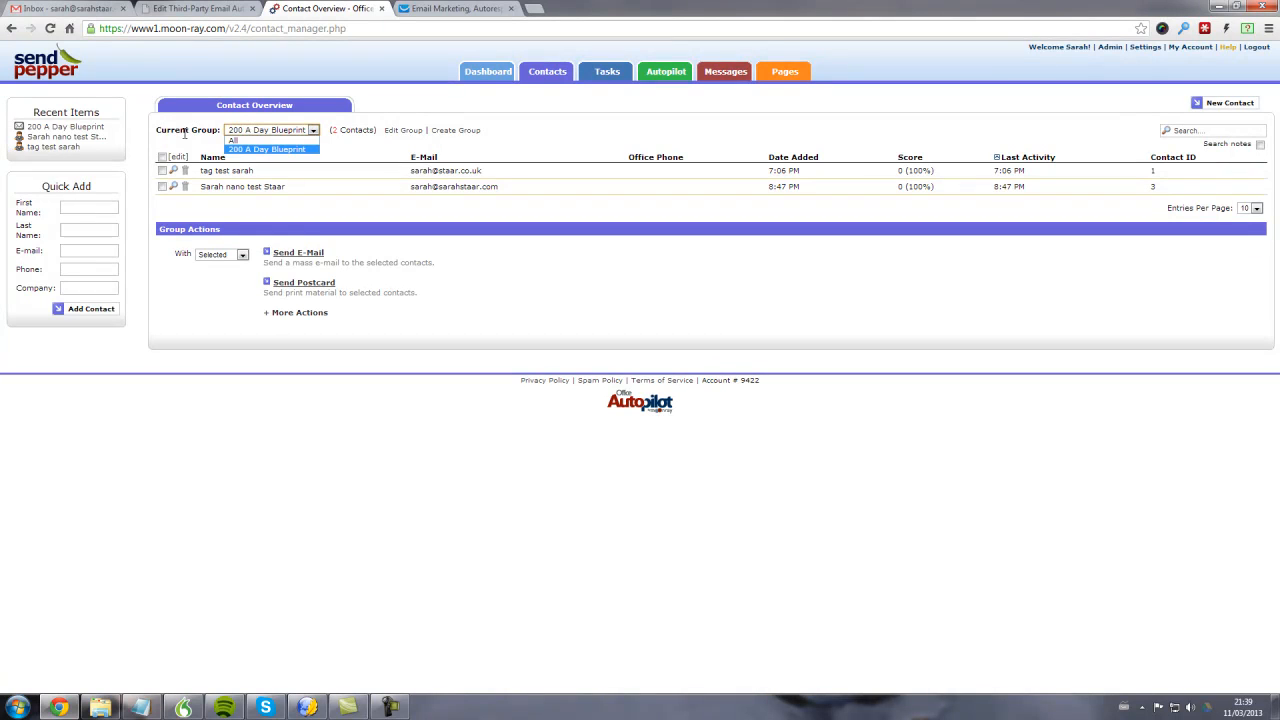
{"action": "left_click", "coordinate": [270, 150]}
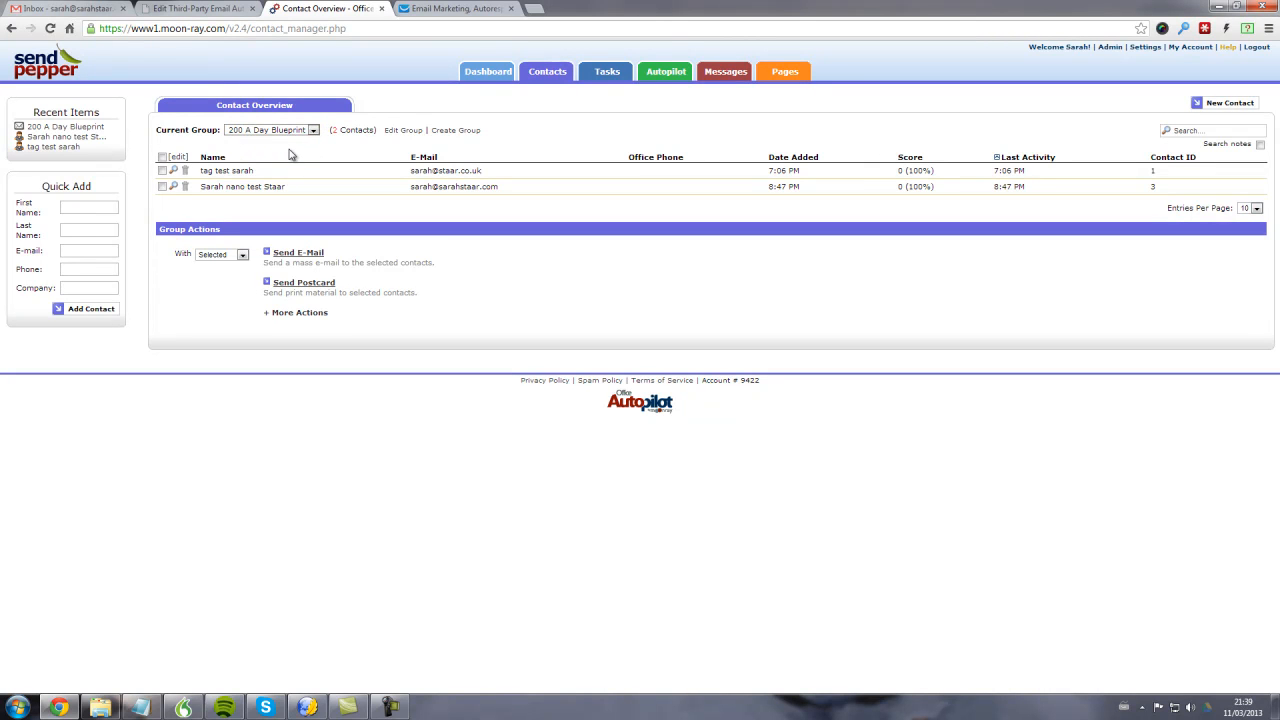
{"action": "left_click", "coordinate": [314, 137]}
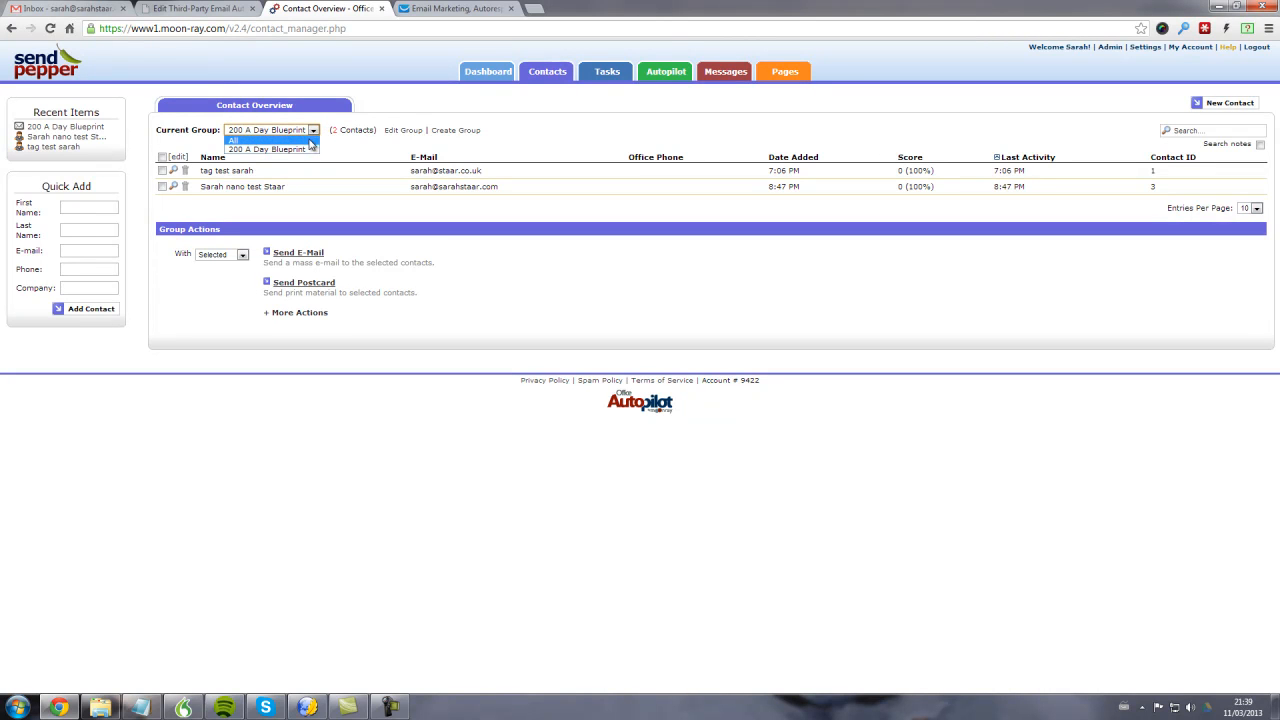
{"action": "left_click", "coordinate": [307, 152]}
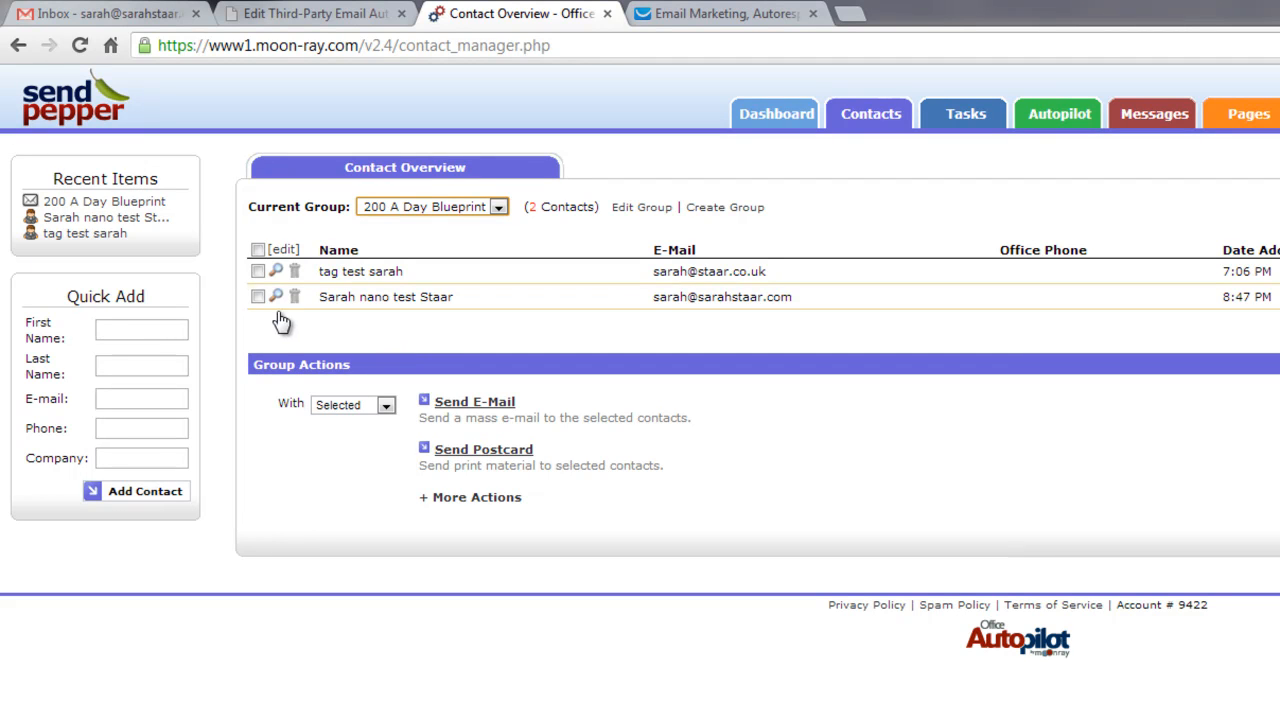
Show the 200 A Day Blueprint group in the contact overview and select both of its contacts
{"action": "left_click", "coordinate": [470, 207]}
{"action": "left_click", "coordinate": [425, 237]}
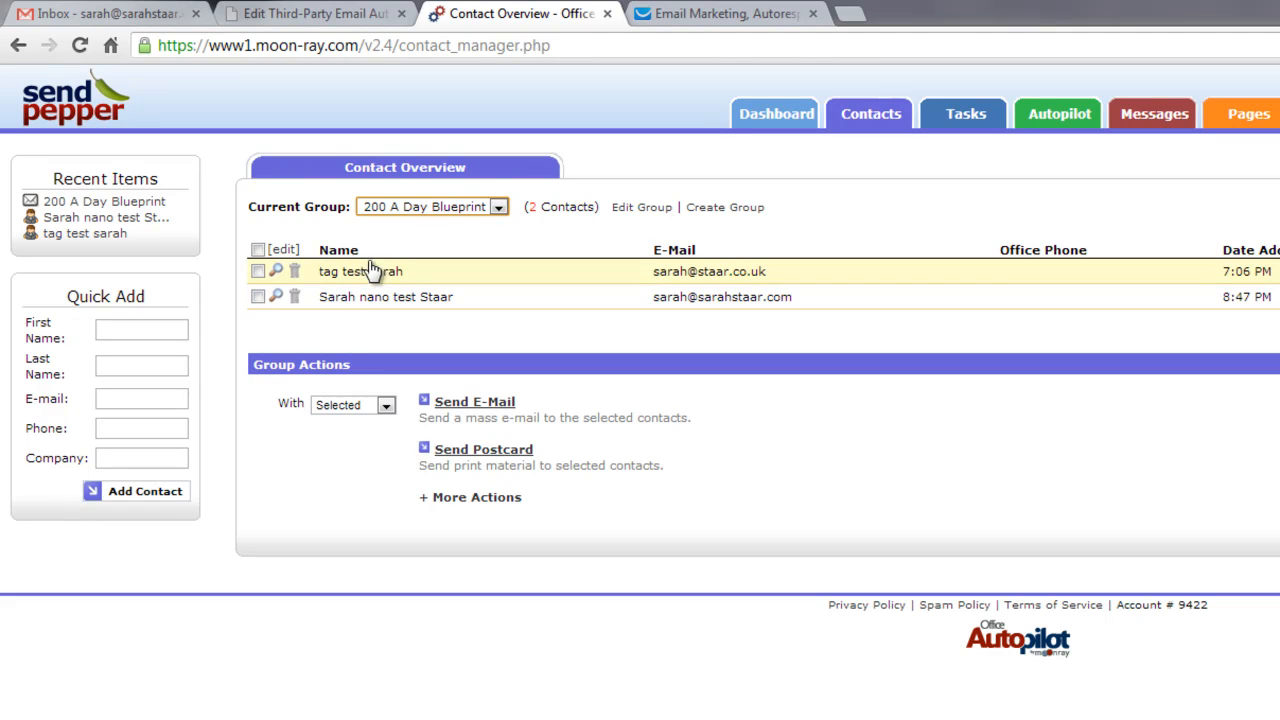
{"action": "left_click", "coordinate": [408, 209]}
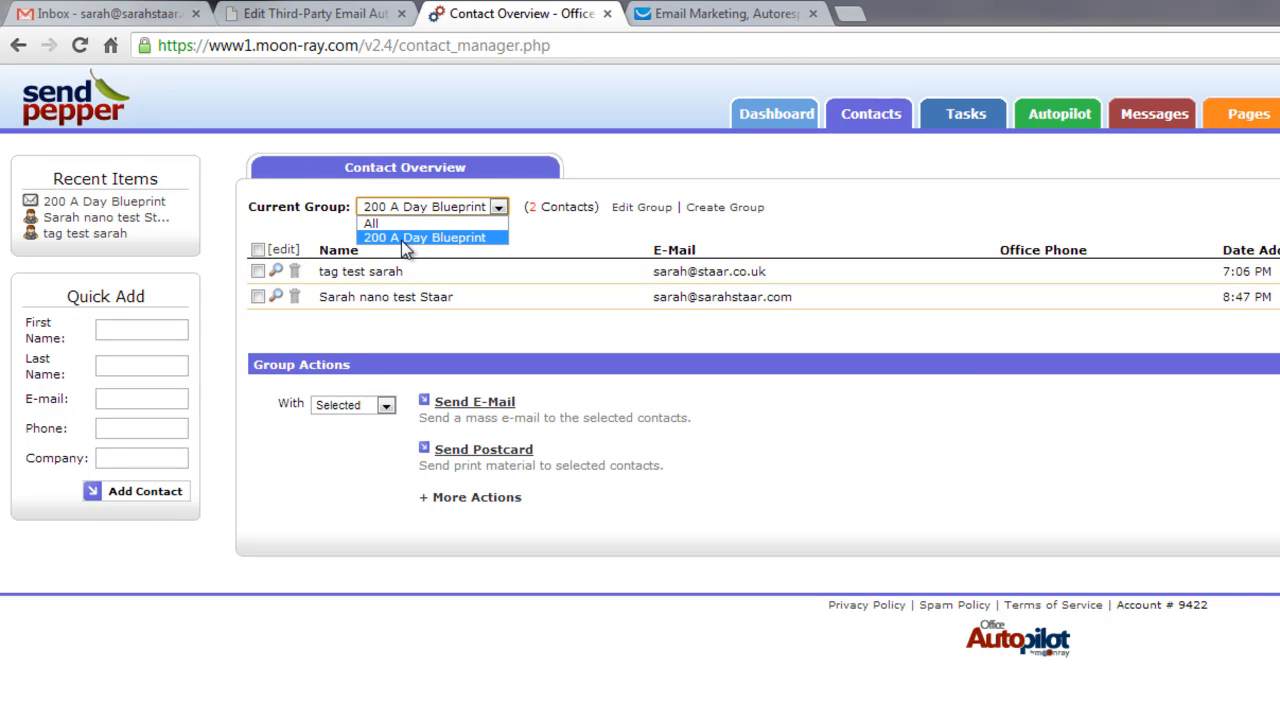
{"action": "left_click", "coordinate": [408, 240]}
{"action": "left_click", "coordinate": [258, 271]}
{"action": "left_click", "coordinate": [258, 297]}
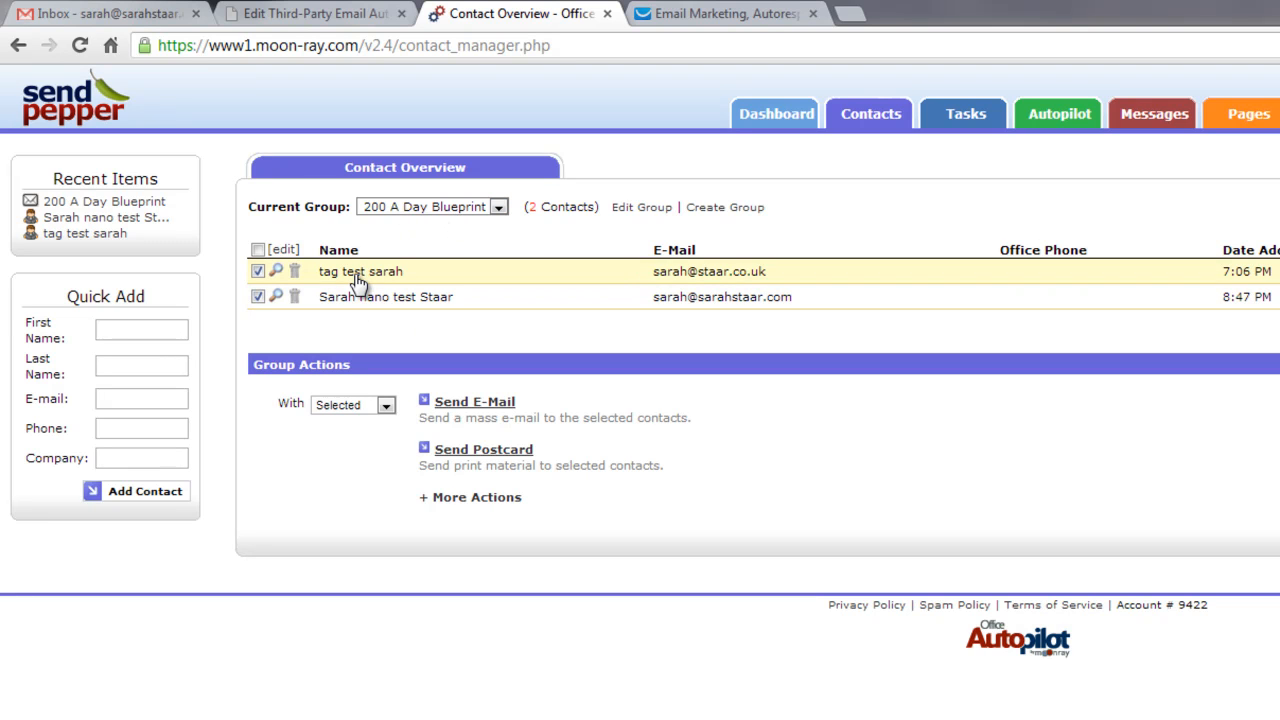
Add the tag Products 200 A Day Blueprint to all contacts in the group and confirm the action
{"action": "left_click", "coordinate": [384, 405]}
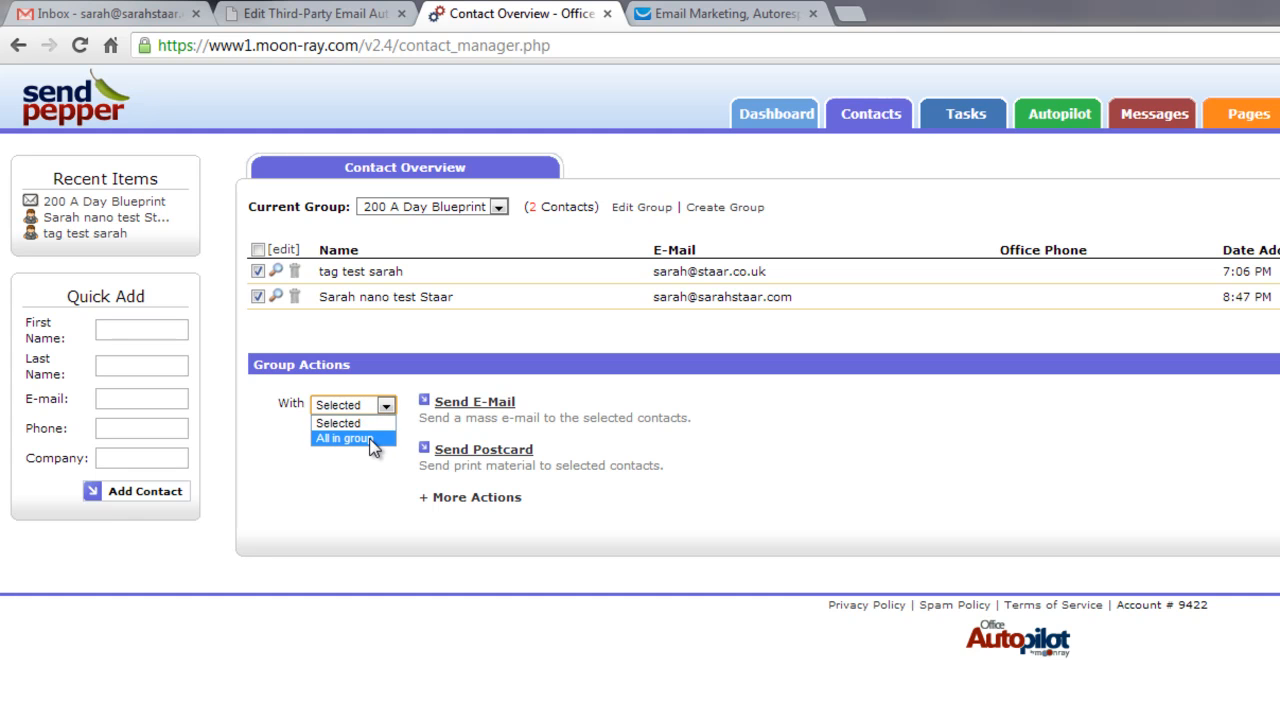
{"action": "left_click", "coordinate": [370, 439]}
{"action": "left_click", "coordinate": [460, 497]}
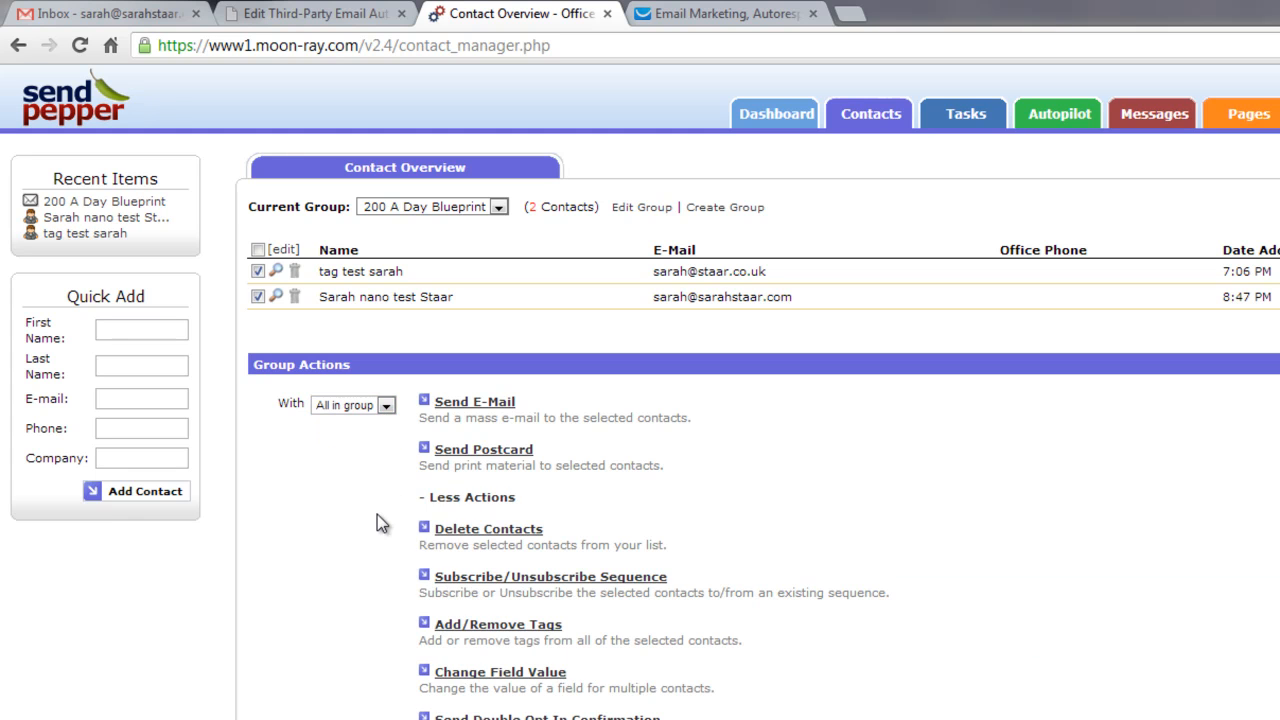
{"action": "left_click", "coordinate": [477, 627]}
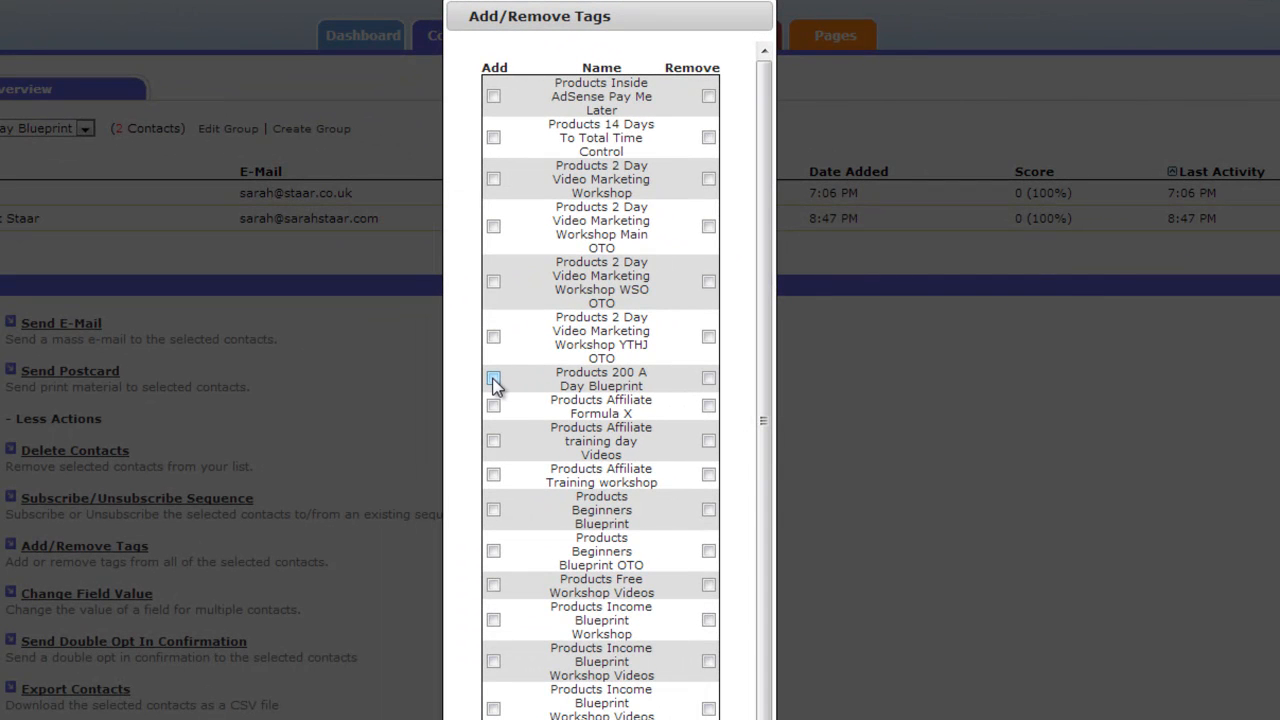
{"action": "left_click", "coordinate": [493, 379]}
{"action": "left_click_drag", "start_coordinate": [764, 373], "coordinate": [785, 460]}
{"action": "left_click", "coordinate": [548, 647]}
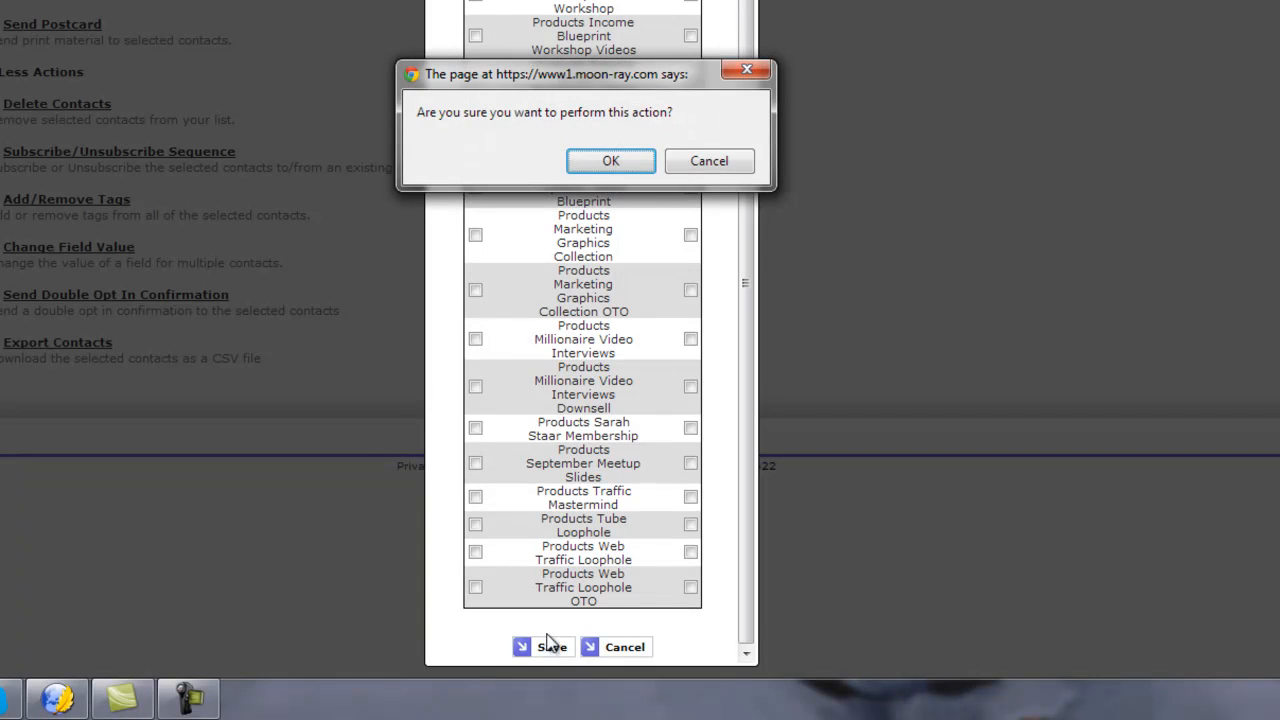
{"action": "left_click", "coordinate": [600, 163]}
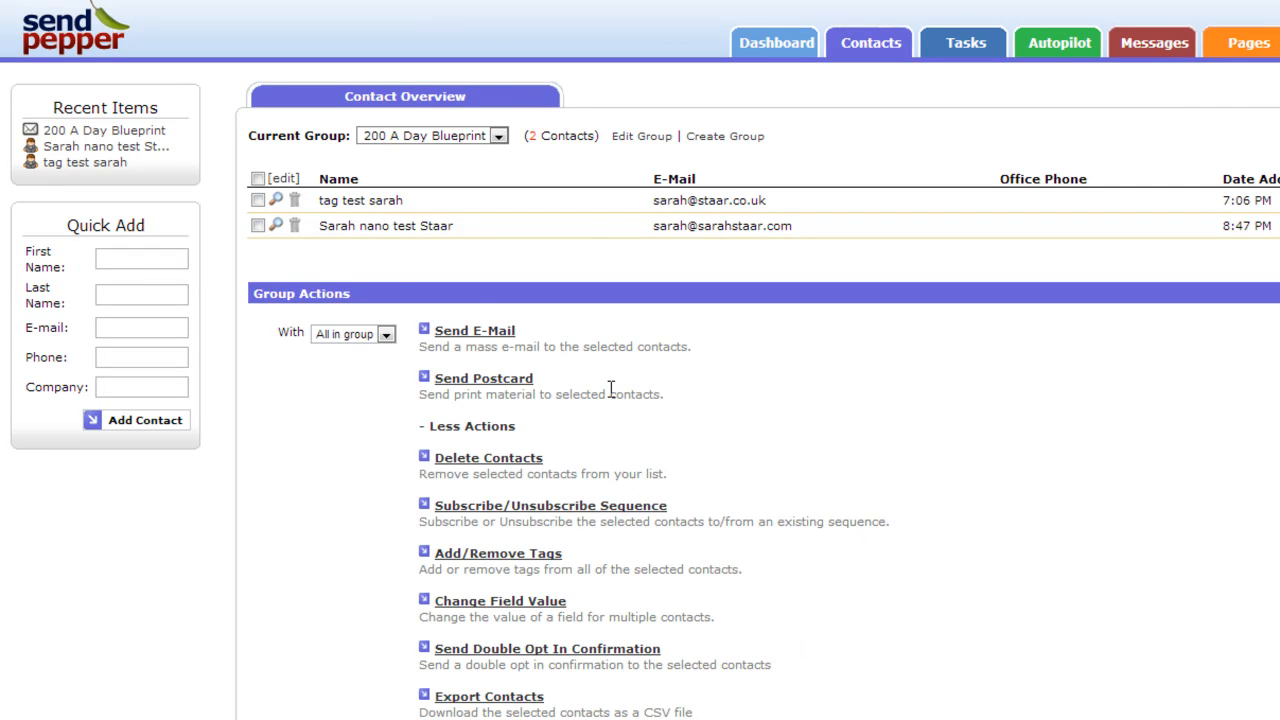
Check the details, sequences and tags in the second contact's record, and return to the group's contact list
{"action": "left_click", "coordinate": [424, 228]}
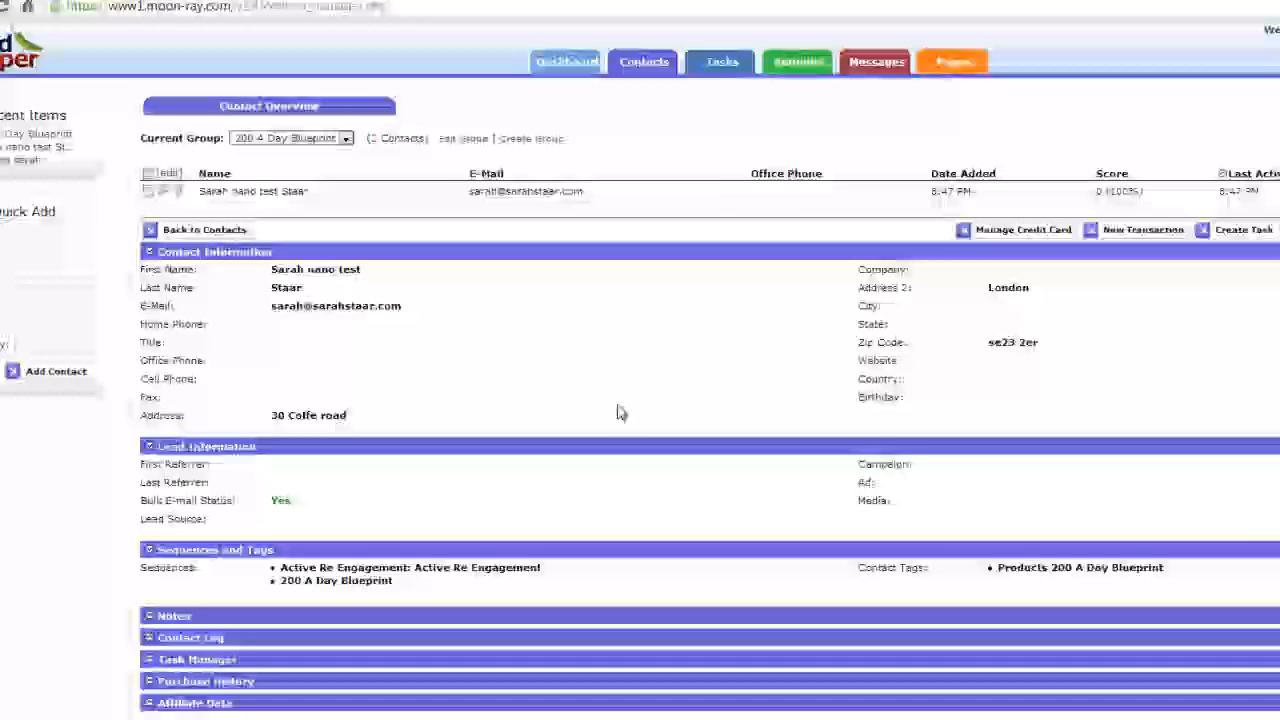
{"action": "scroll", "coordinate": [580, 400], "scroll_direction": "down", "scroll_amount": 2}
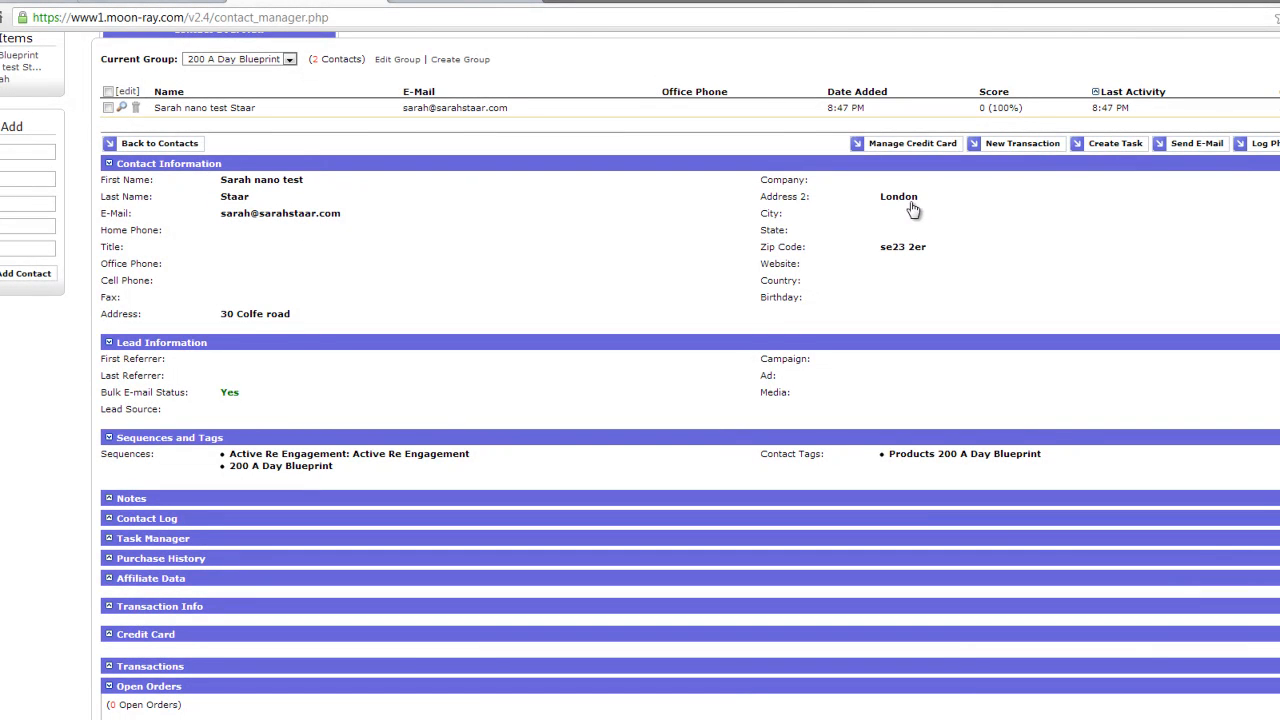
{"action": "scroll", "coordinate": [536, 306], "scroll_direction": "down", "scroll_amount": 3}
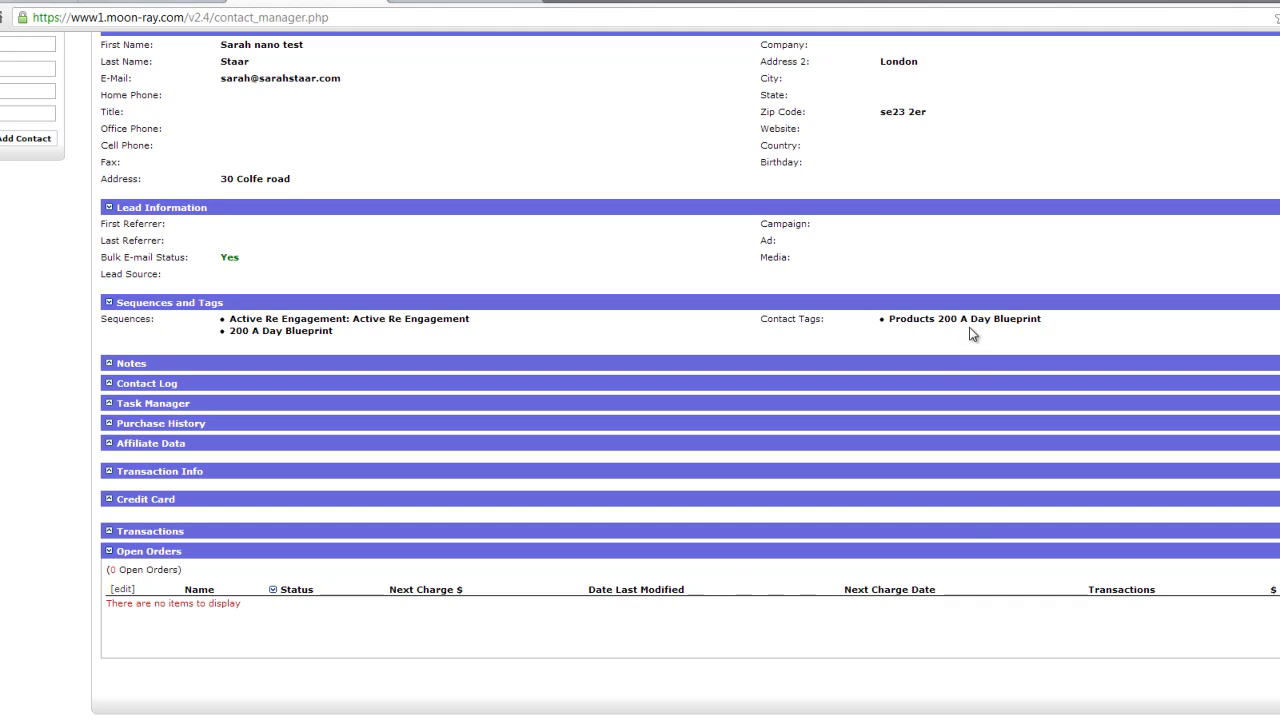
{"action": "scroll", "coordinate": [985, 335], "scroll_direction": "up", "scroll_amount": 3}
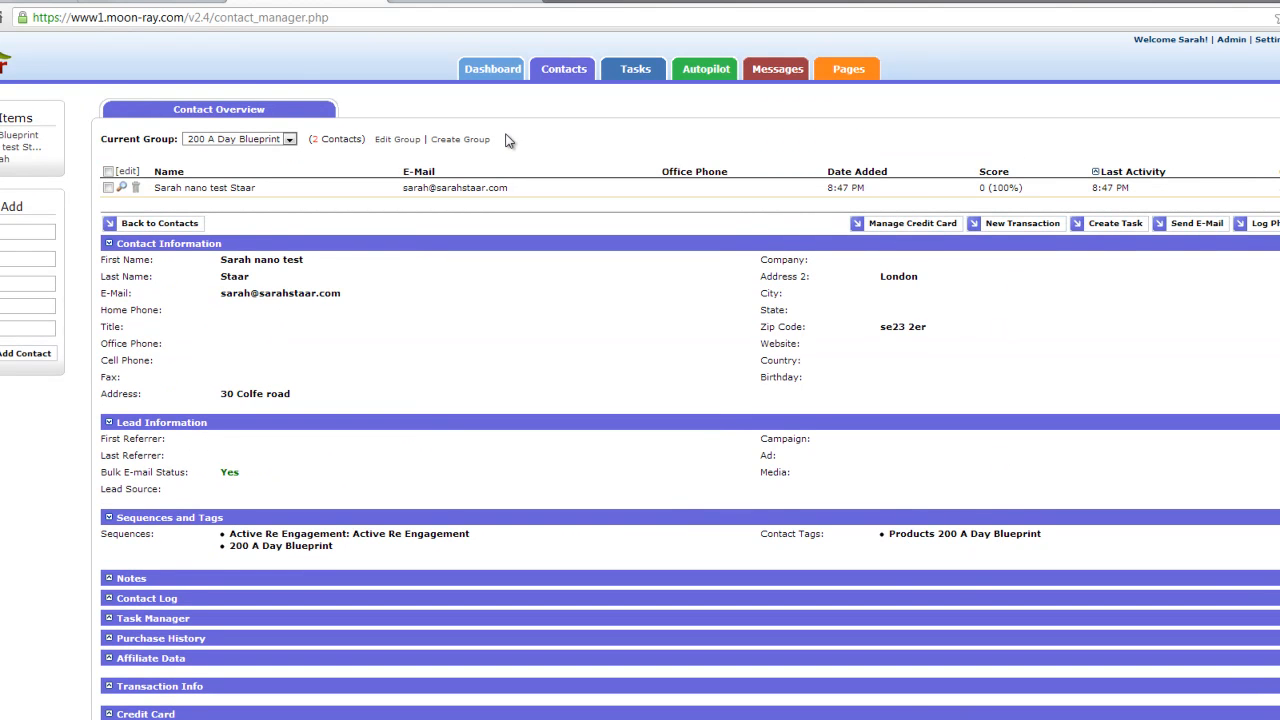
{"action": "left_click", "coordinate": [236, 193]}
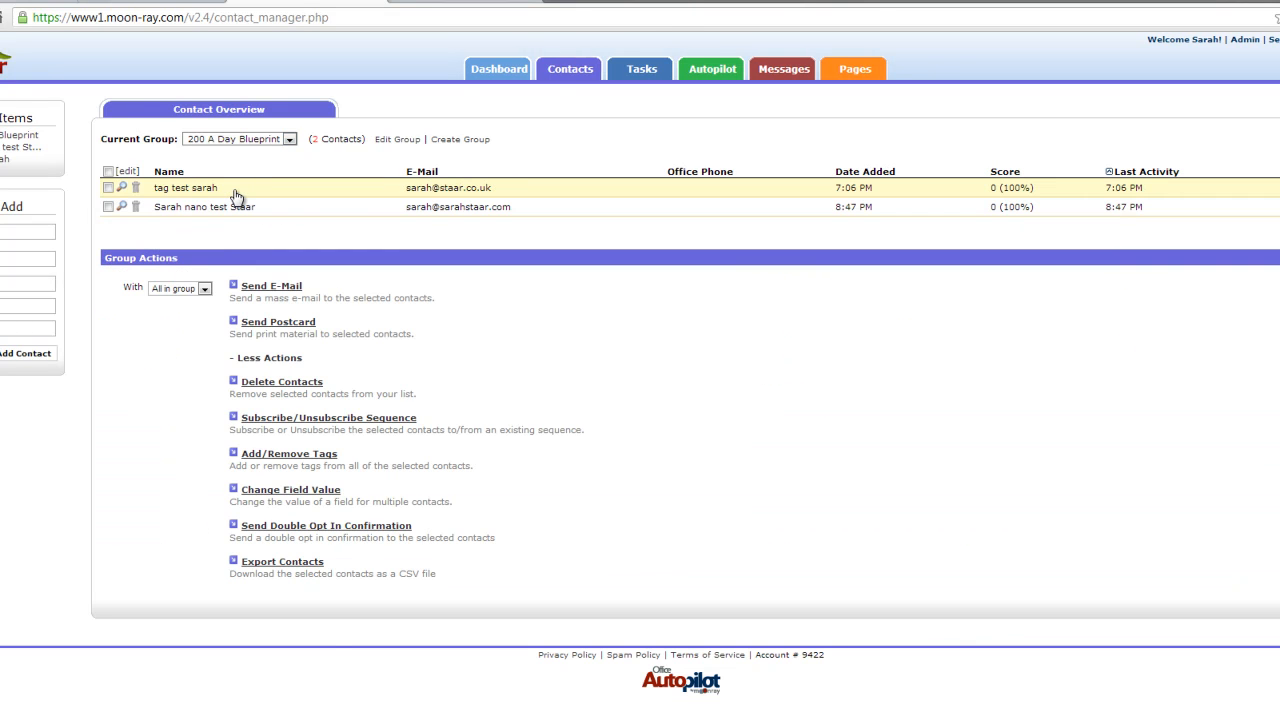